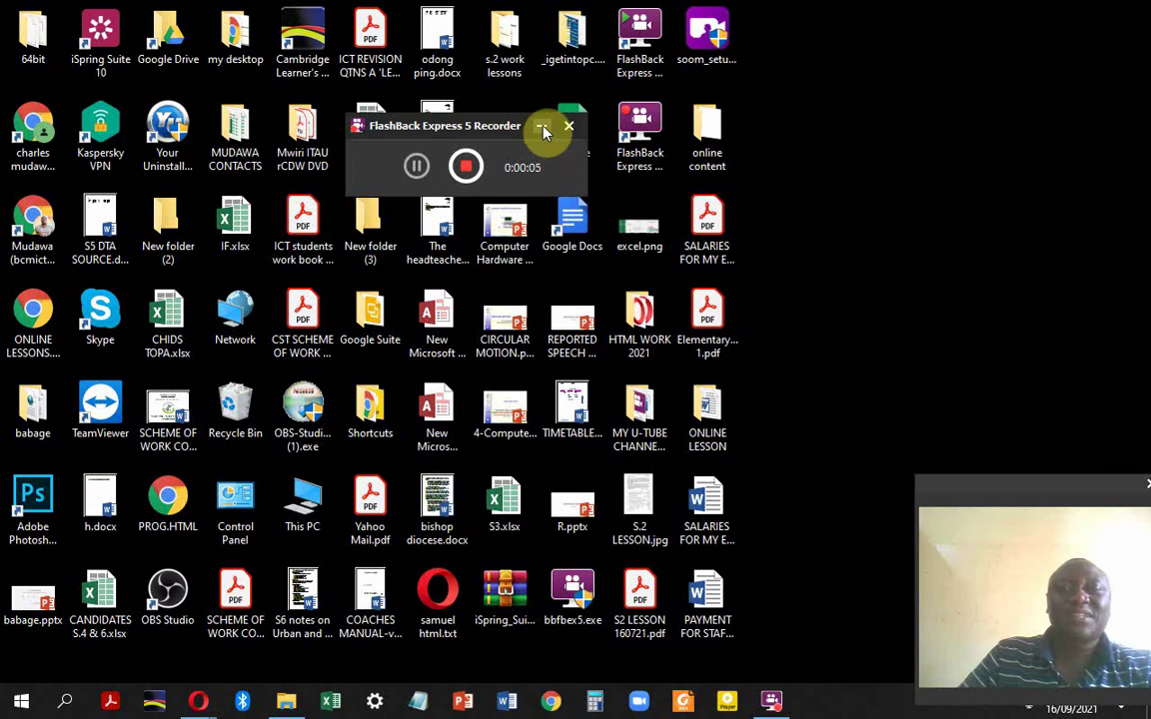
# Minimize the FlashBack screen recorder window.
pyautogui.click(544, 131)
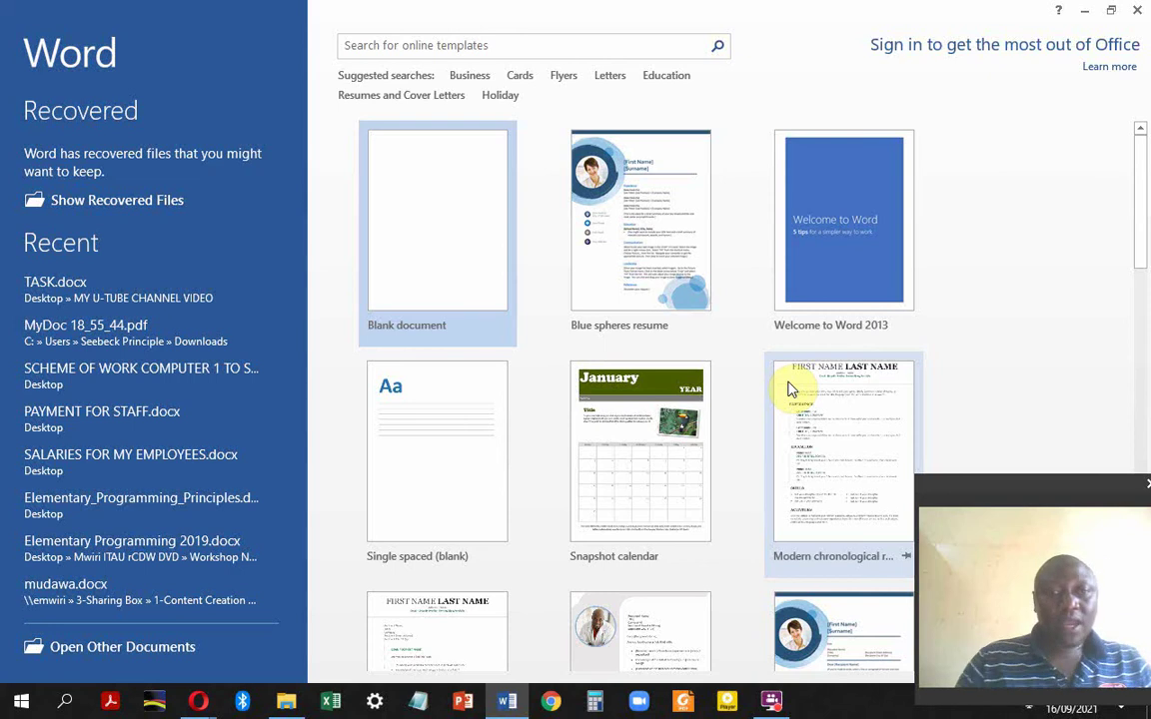
# Close the Office Activation Wizard warning and open a new blank document.
pyautogui.click(445, 260)
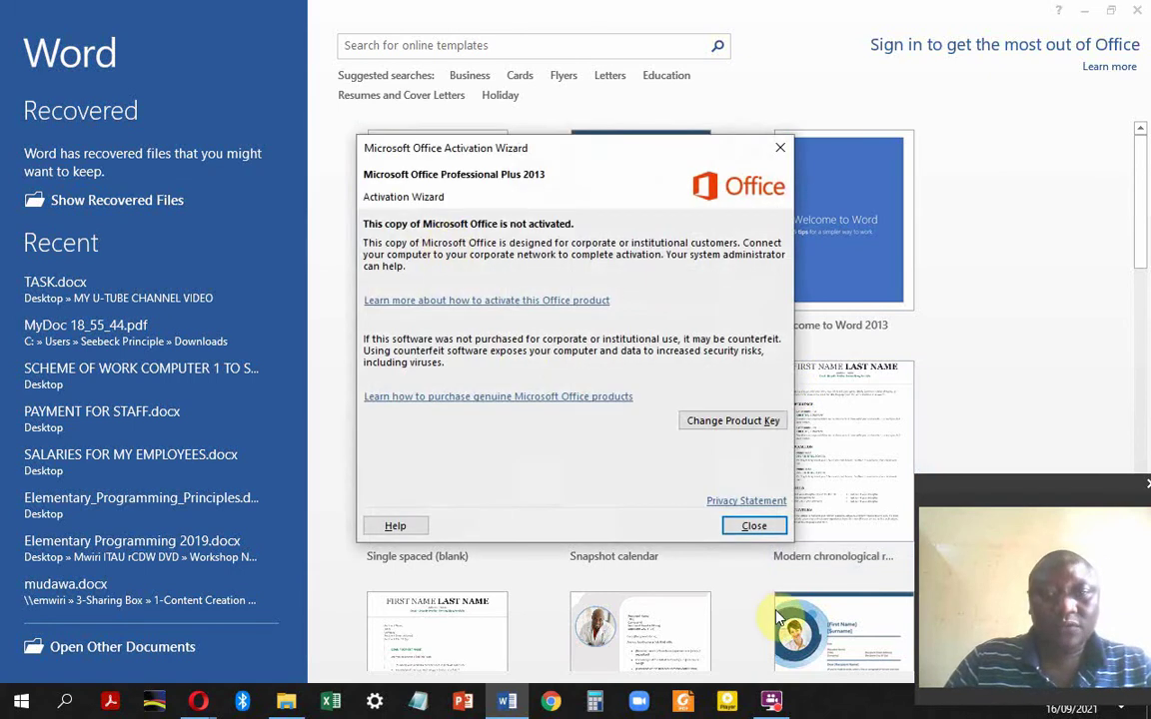
pyautogui.click(753, 525)
pyautogui.click(450, 206)
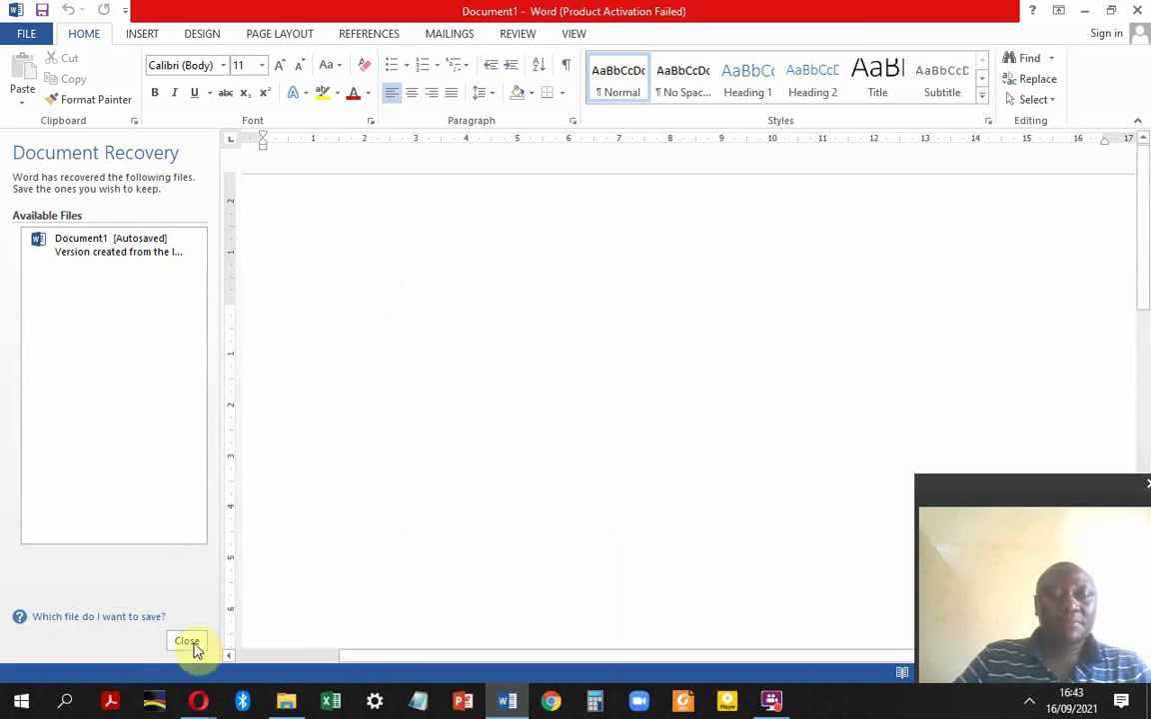
# Close Document Recovery, choosing to remove the recovered files.
pyautogui.click(188, 641)
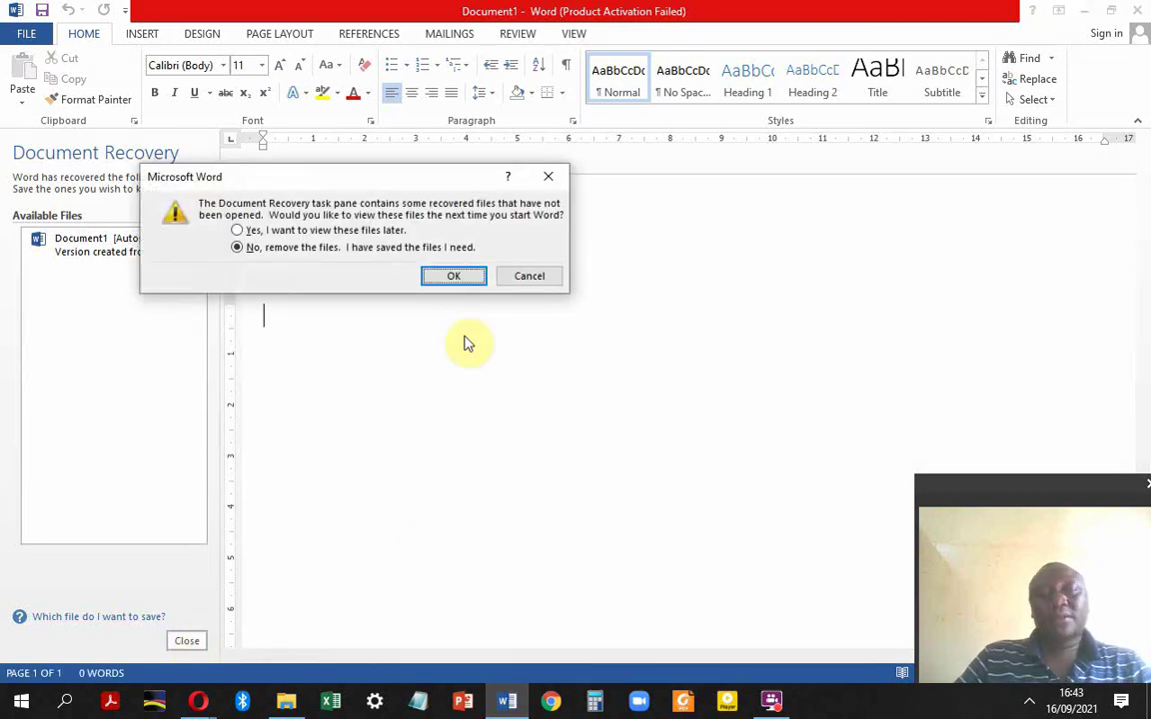
pyautogui.click(458, 275)
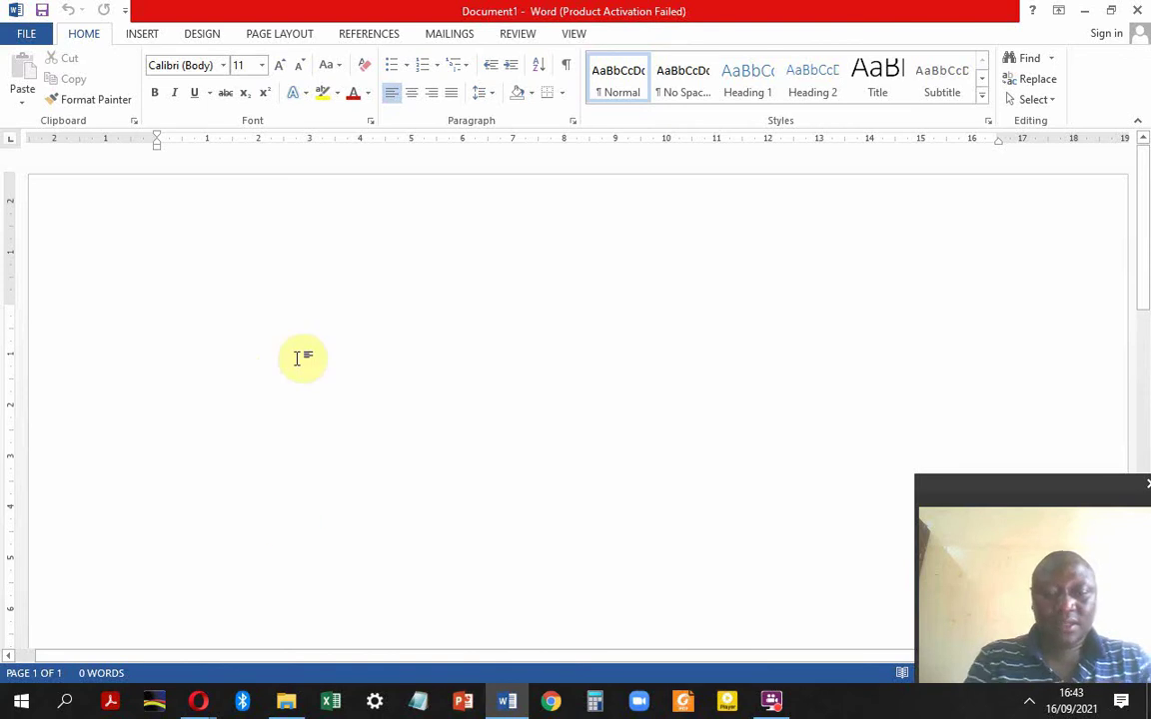
# Type 'I am interested in learning ict upto university level' in 24-pt font size.
pyautogui.write('I ')
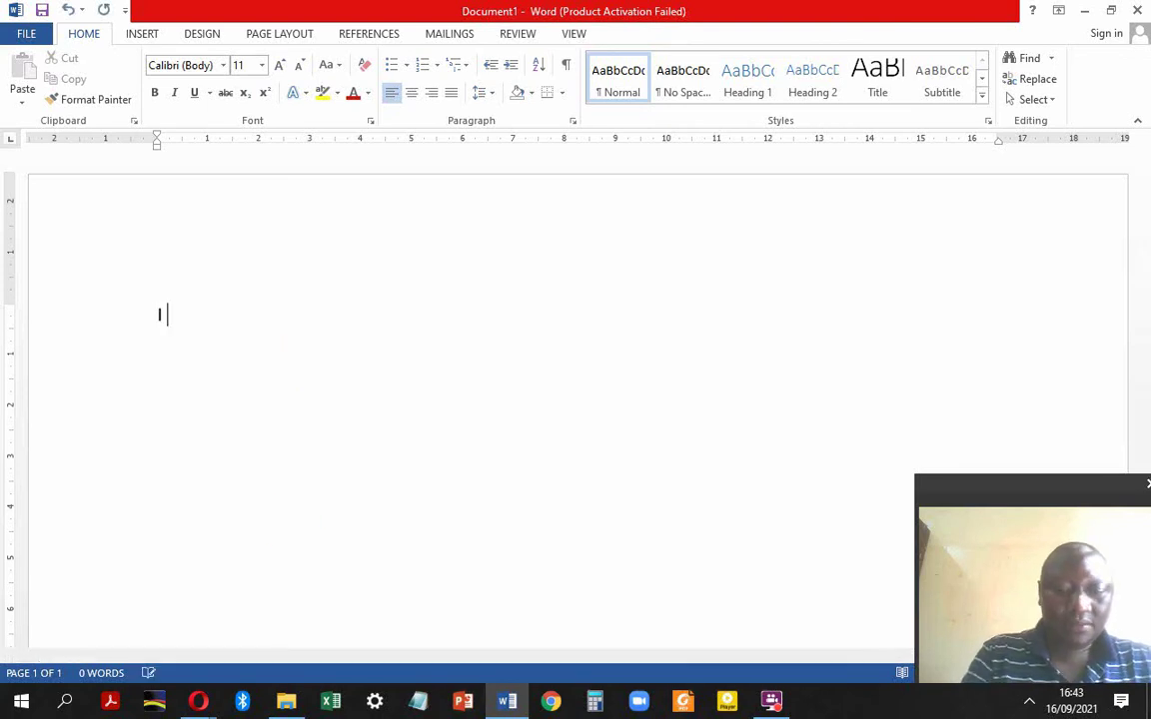
pyautogui.write('am inte')
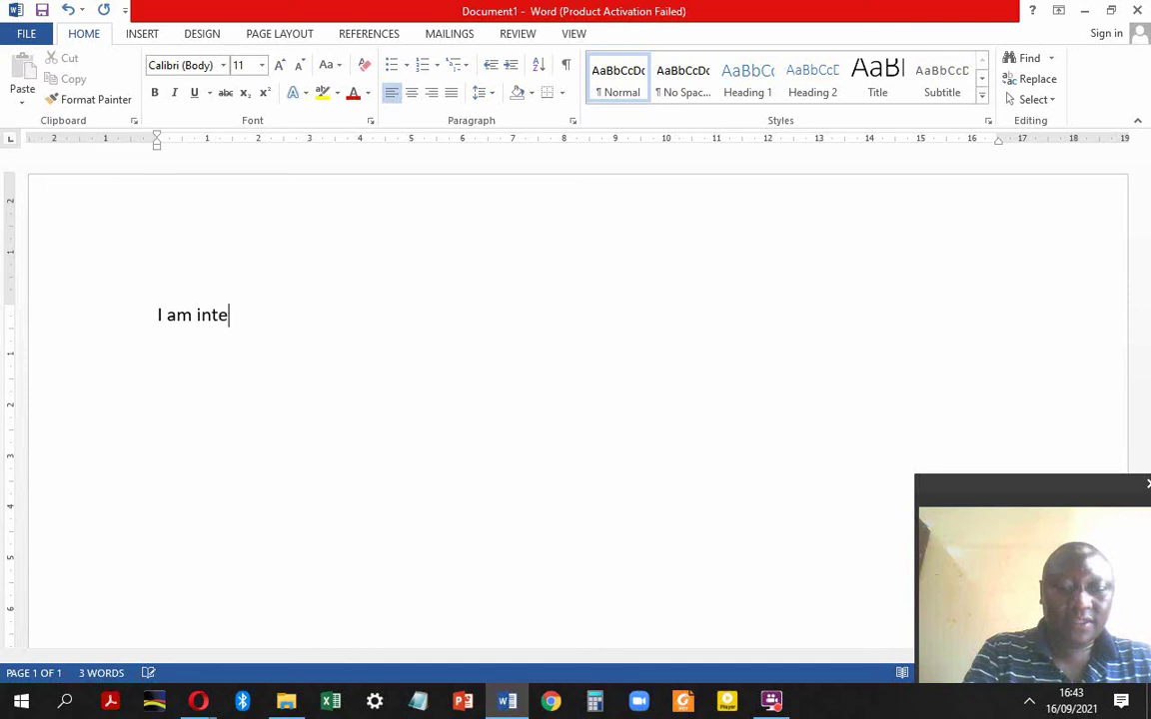
pyautogui.write('rested i')
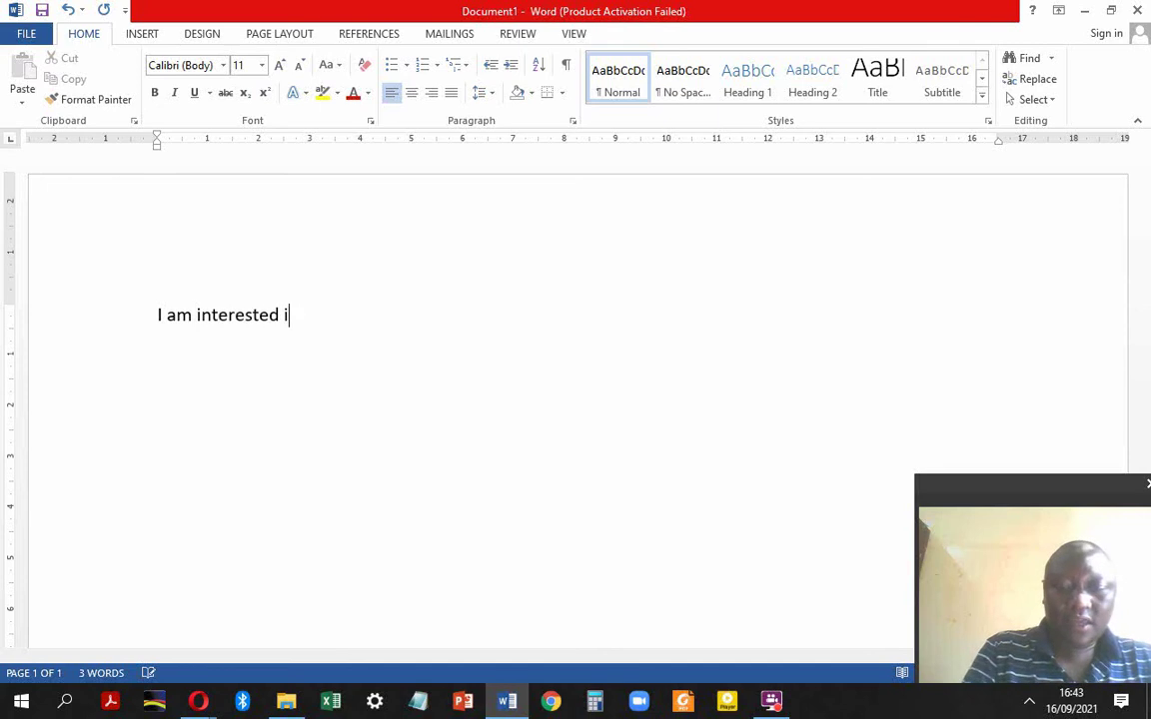
pyautogui.write('n lear')
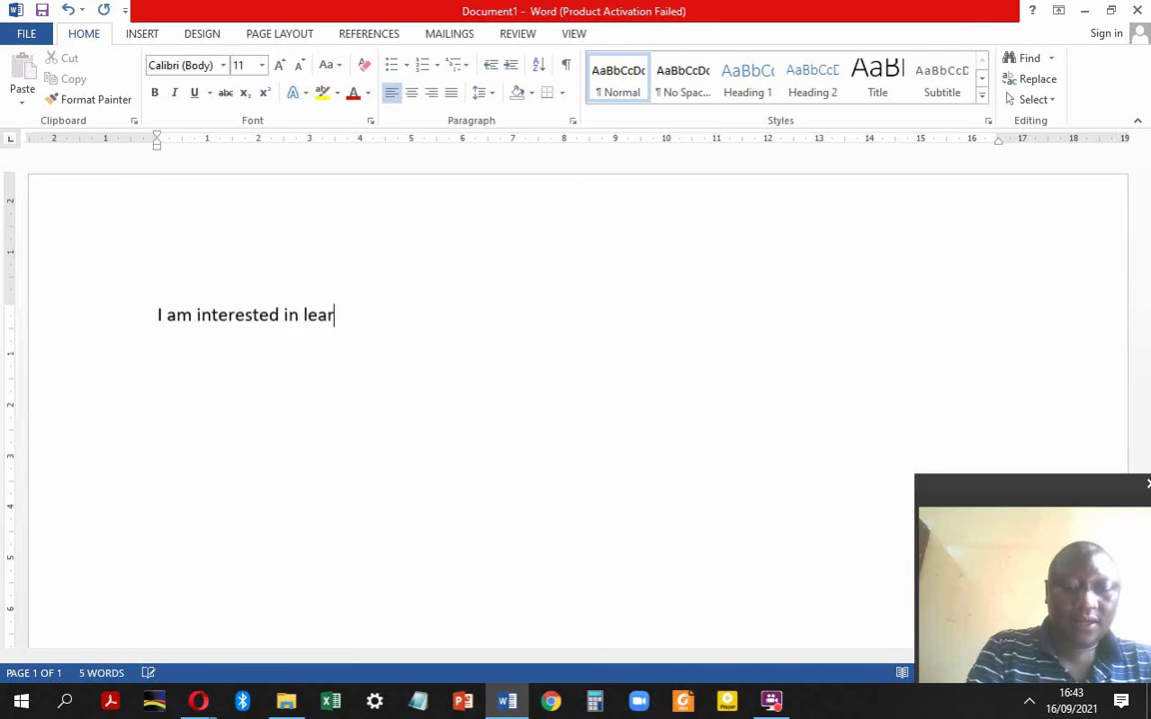
pyautogui.write('ning ict upto')
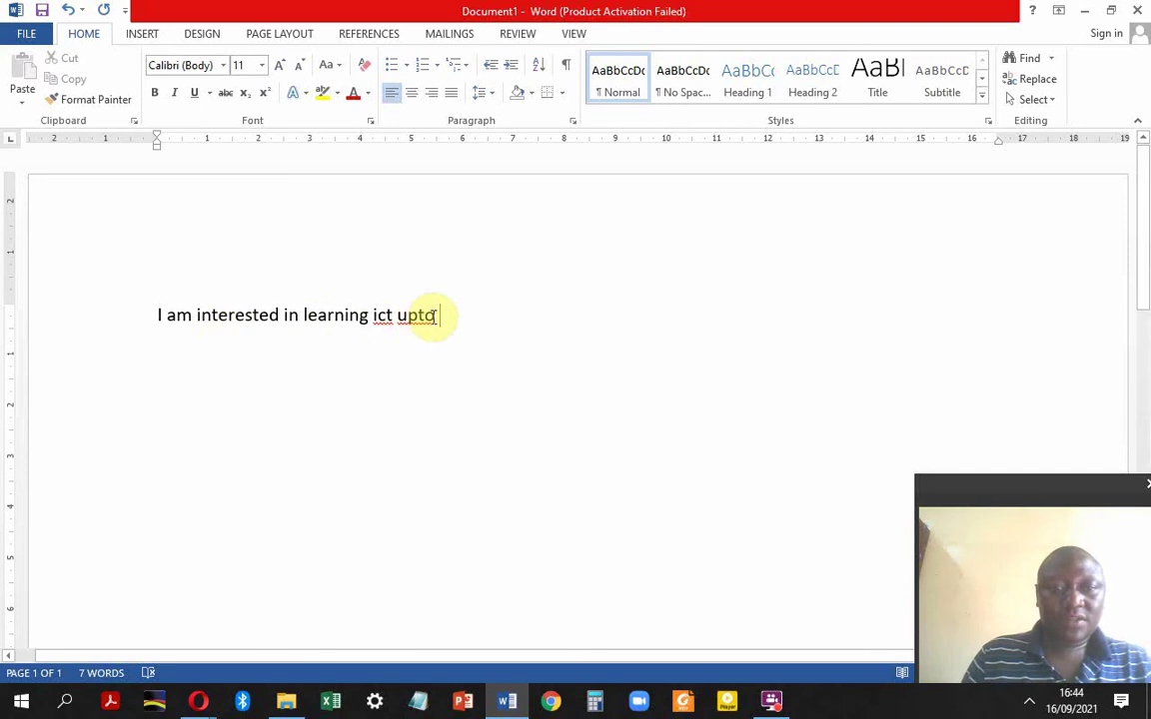
pyautogui.moveTo(436, 316); pyautogui.dragTo(147, 315)
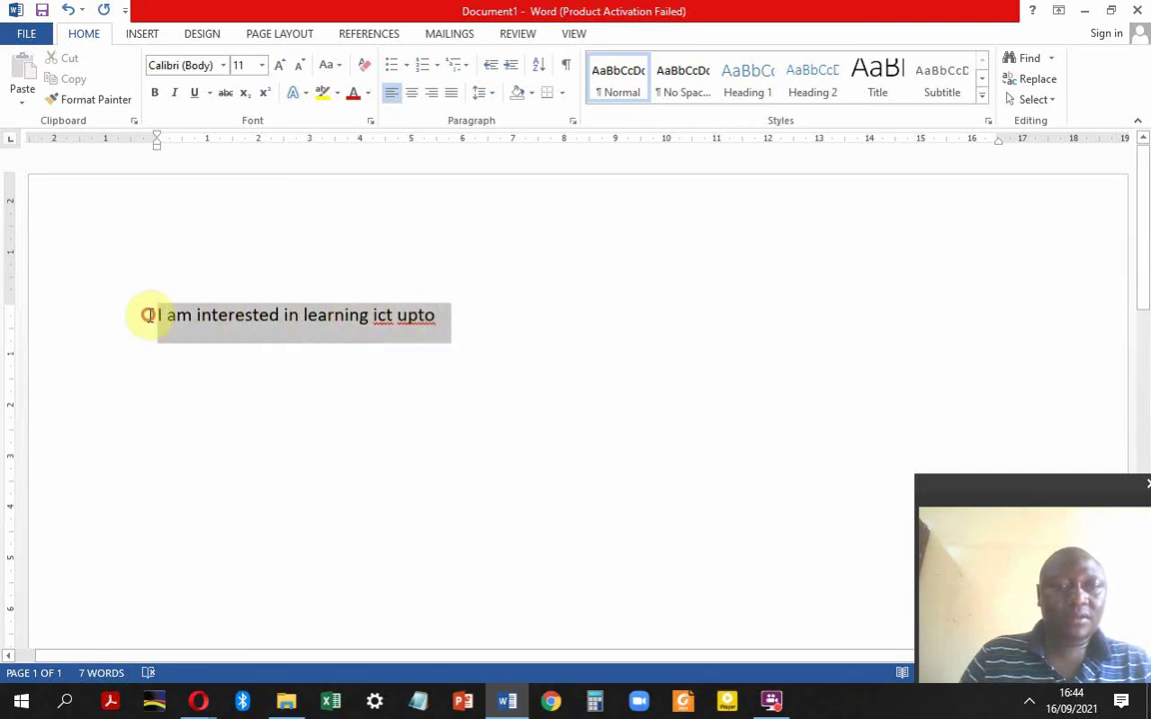
pyautogui.click(262, 65)
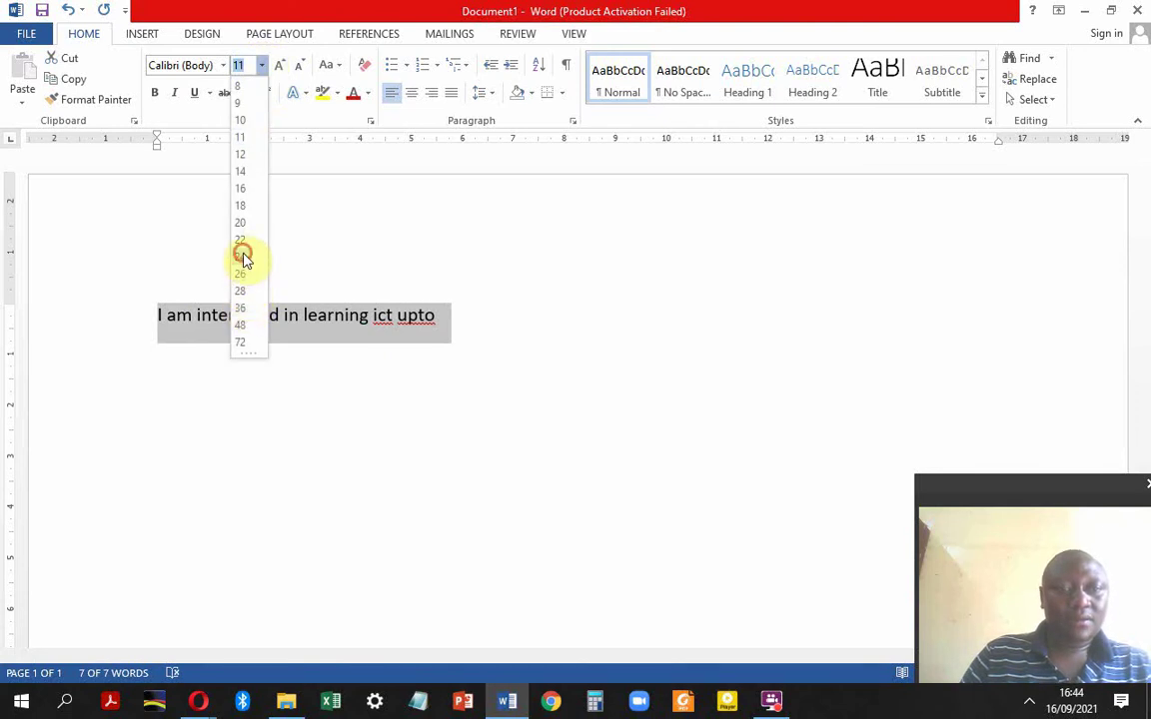
pyautogui.click(242, 257)
pyautogui.click(797, 347)
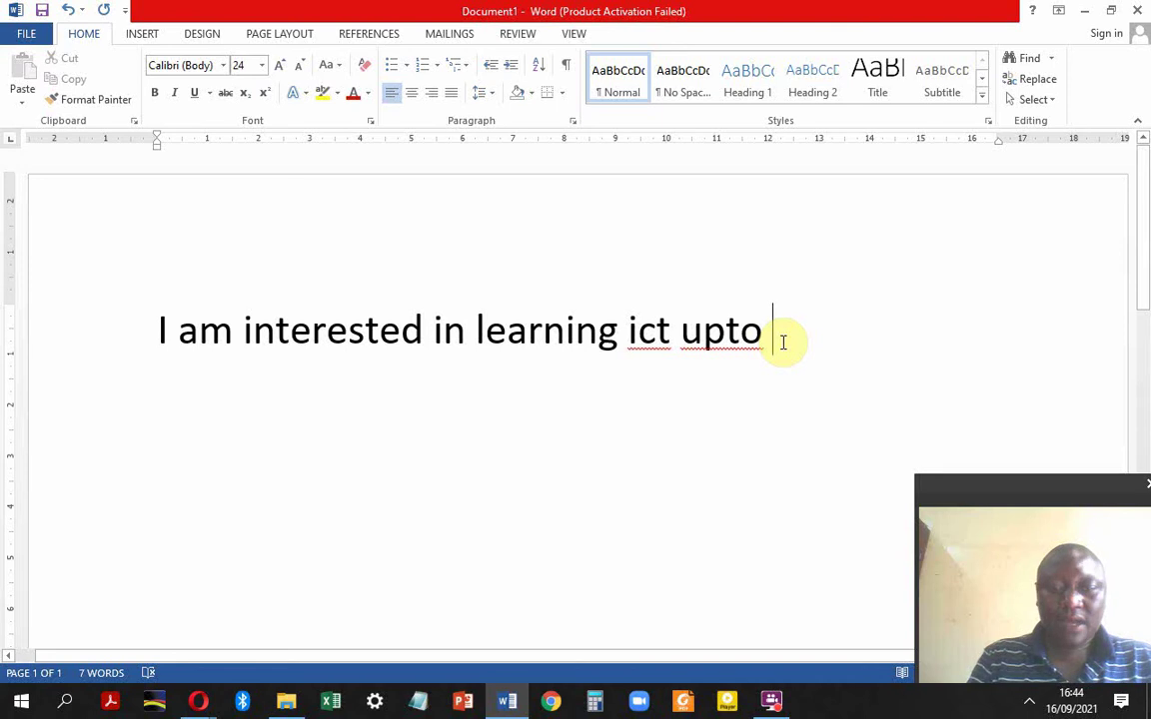
pyautogui.write('univ')
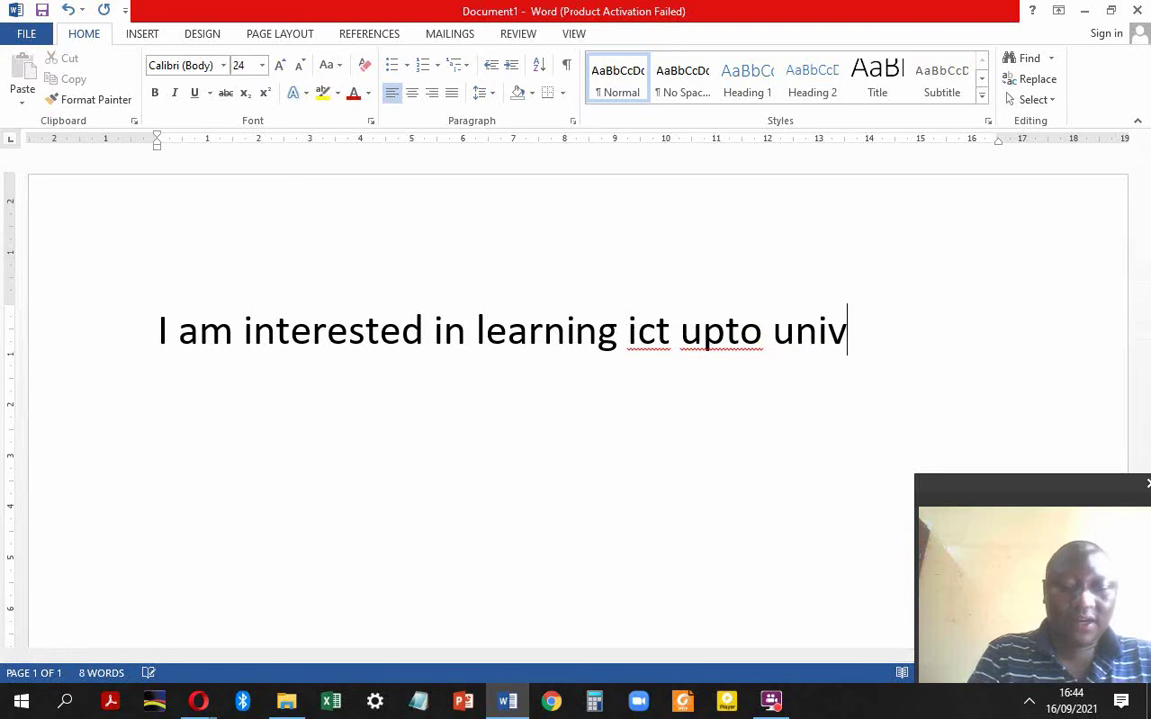
pyautogui.write('ersity')
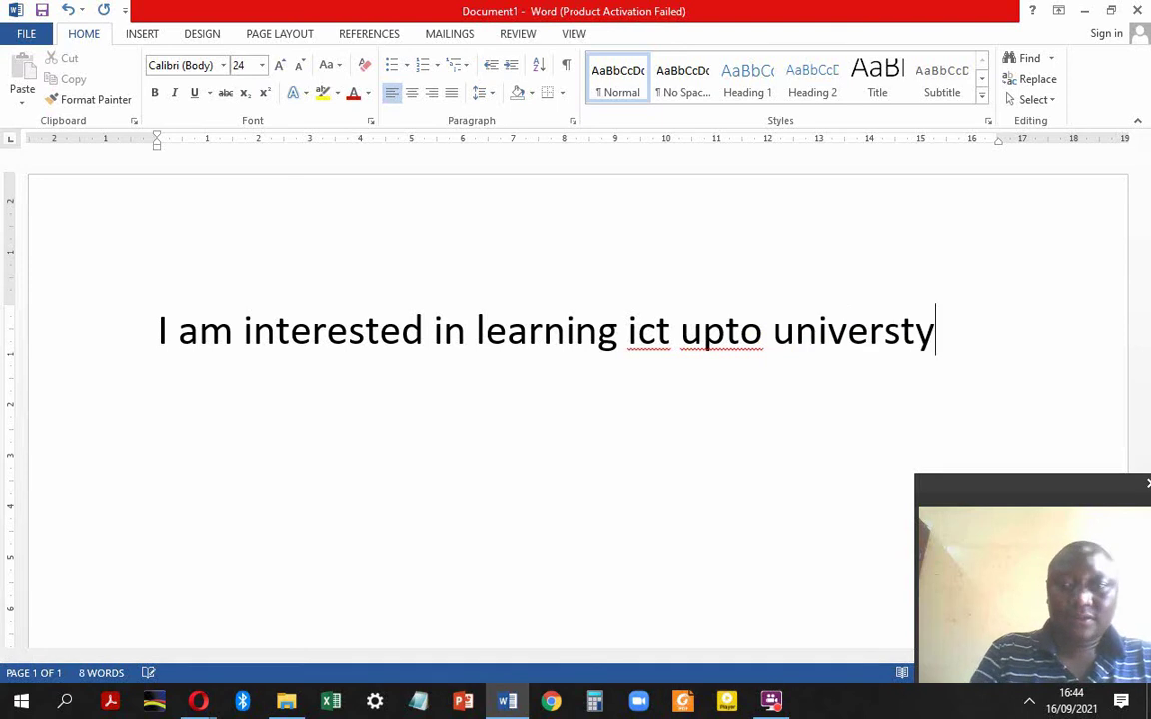
pyautogui.write(' le')
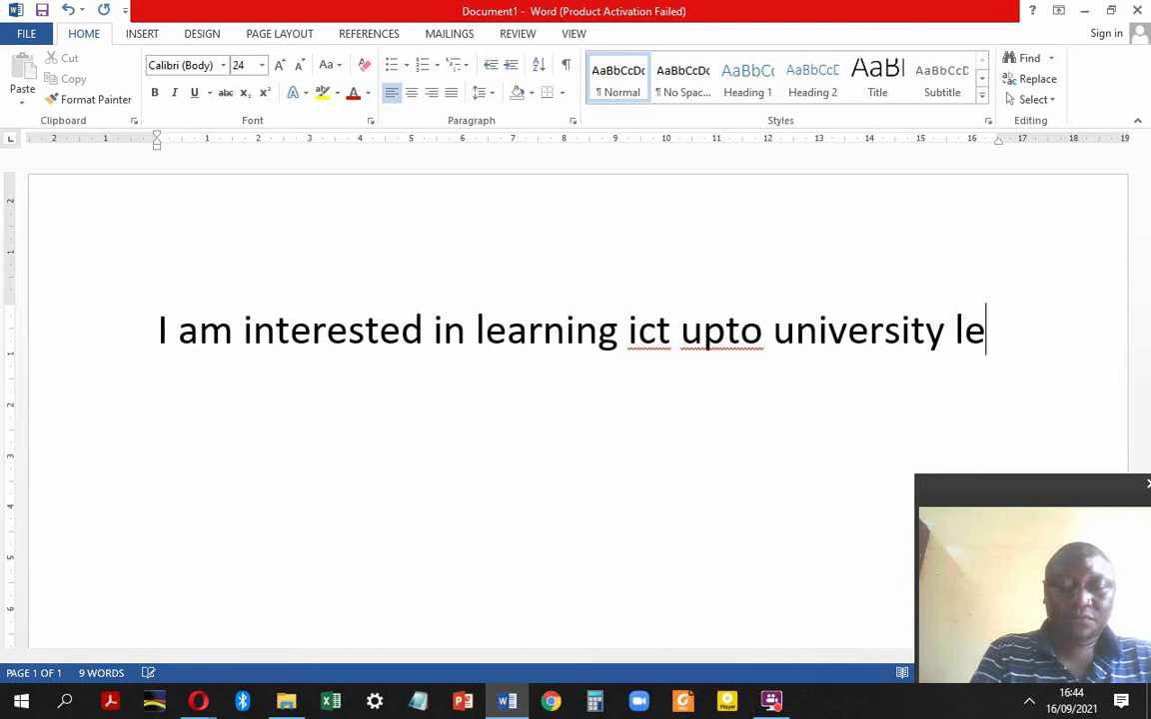
pyautogui.write('vel')
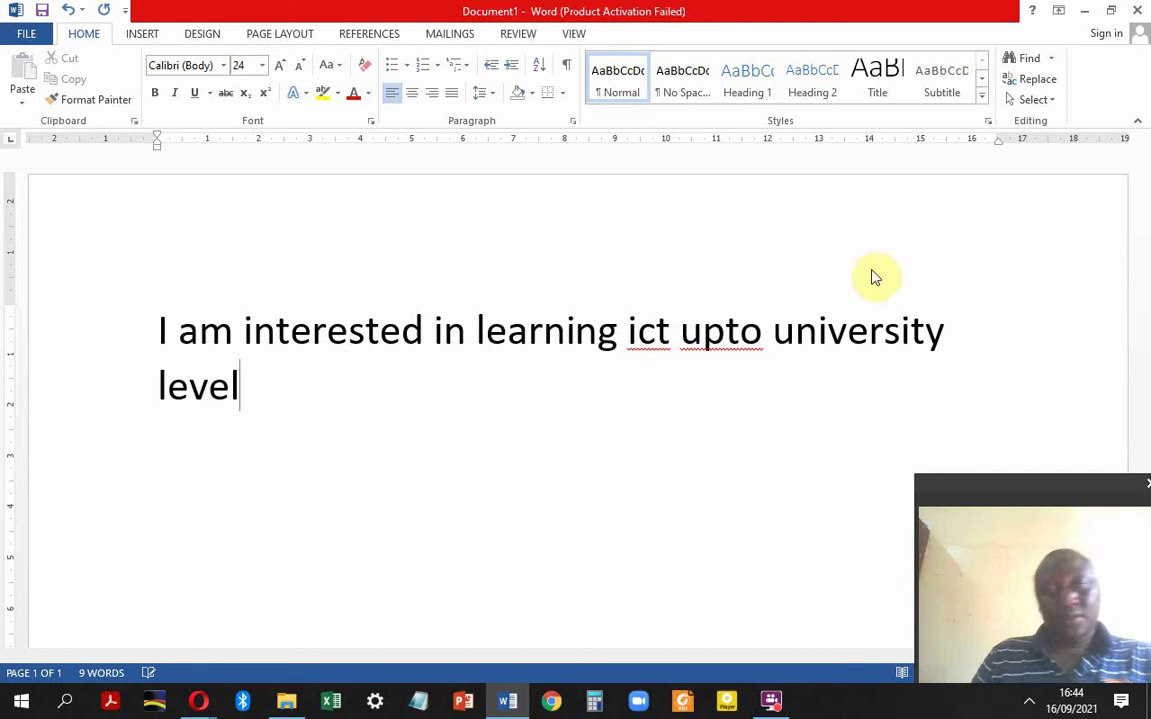
# Copy the full sentence and start a new line below it.
pyautogui.moveTo(945, 328); pyautogui.dragTo(267, 414)
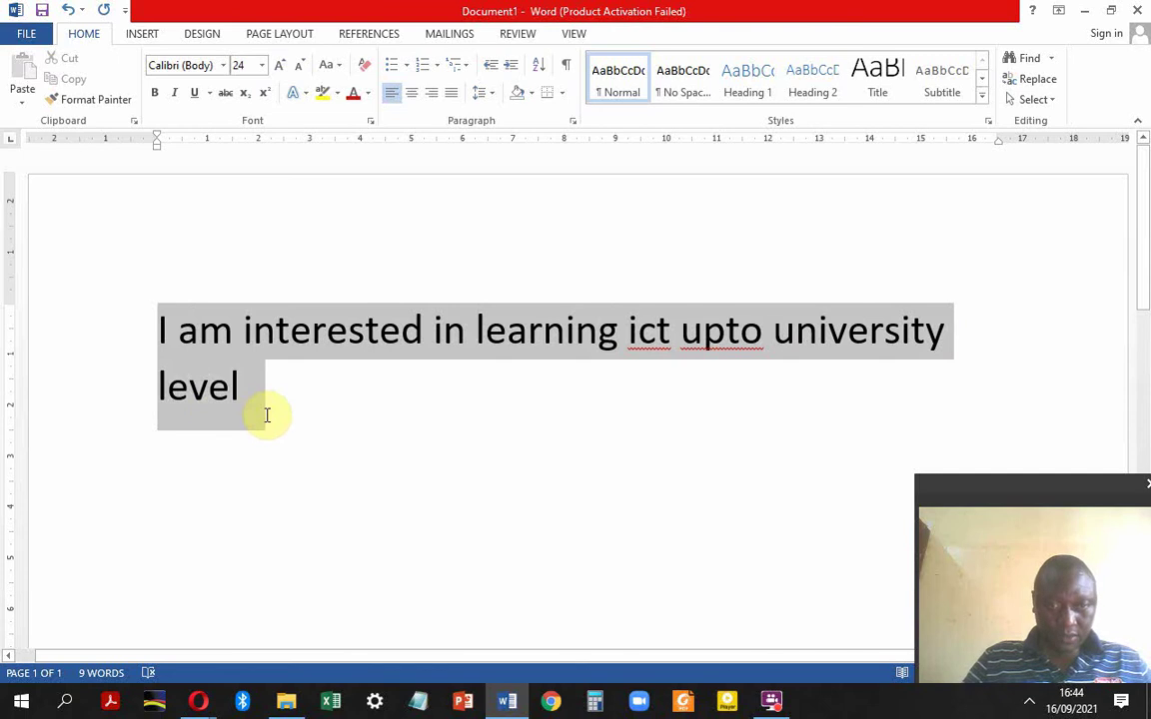
pyautogui.rightClick(548, 336)
pyautogui.click(590, 366)
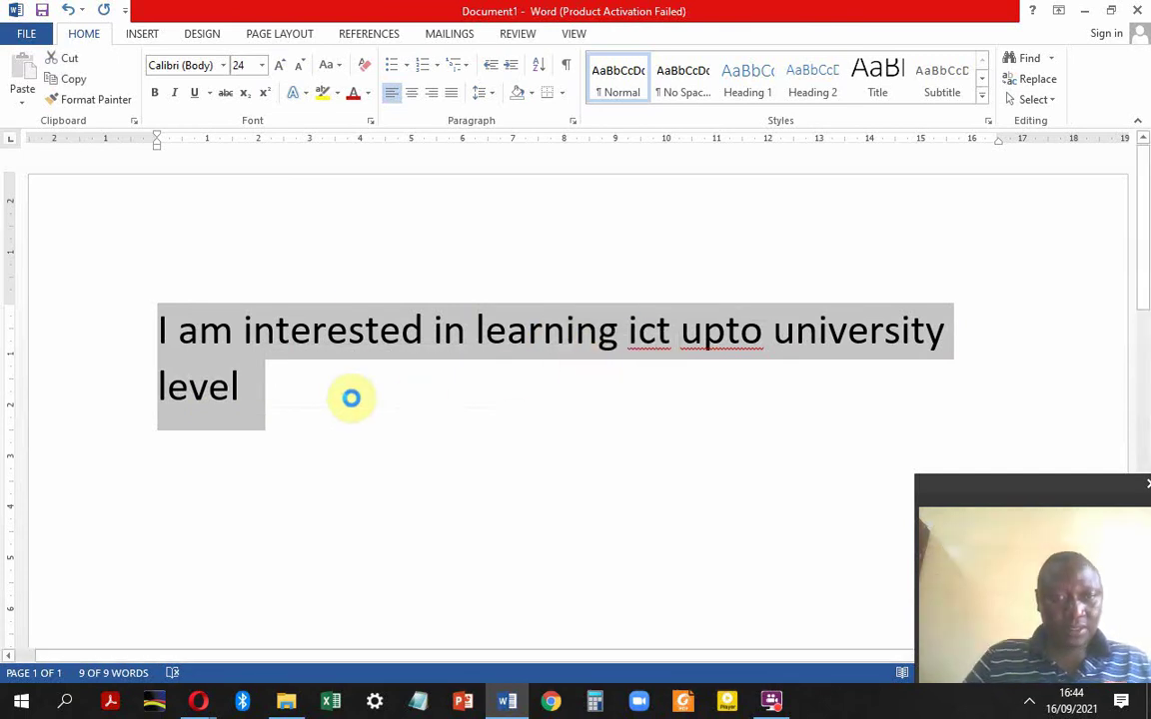
pyautogui.click(286, 397)
pyautogui.press('Return')
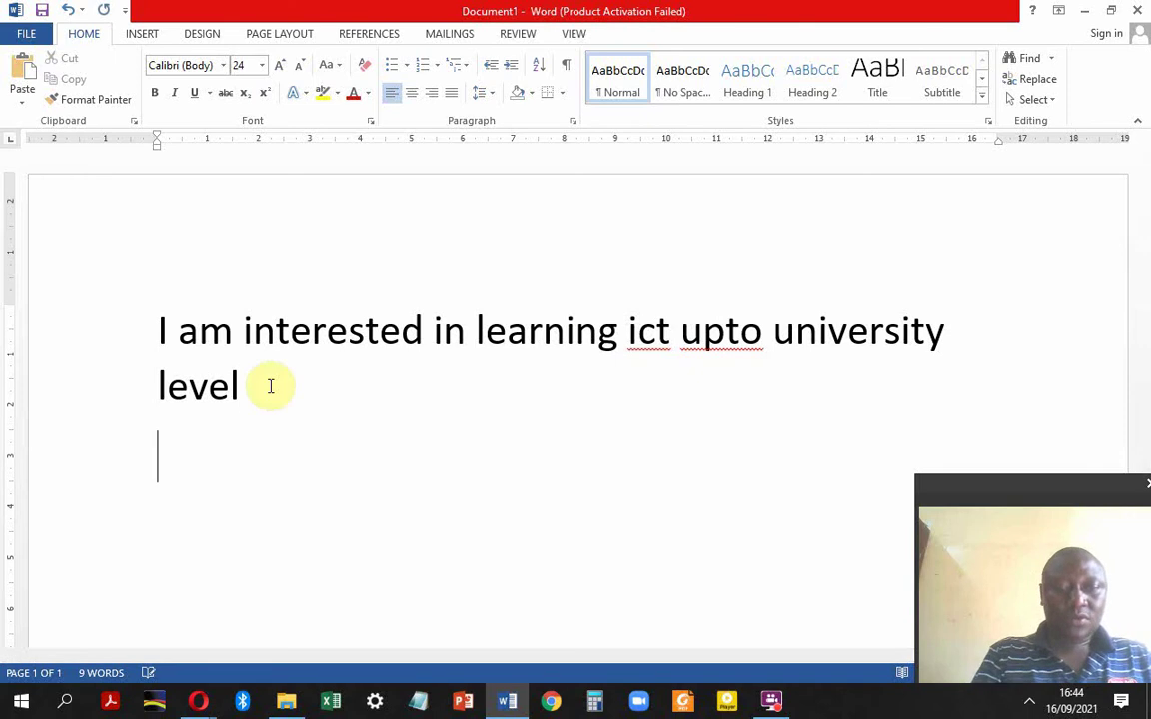
# Paste the sentence repeatedly so the copies continue onto page 2.
pyautogui.hotkey('ctrl', 'v')
pyautogui.hotkey('ctrl', 'v')
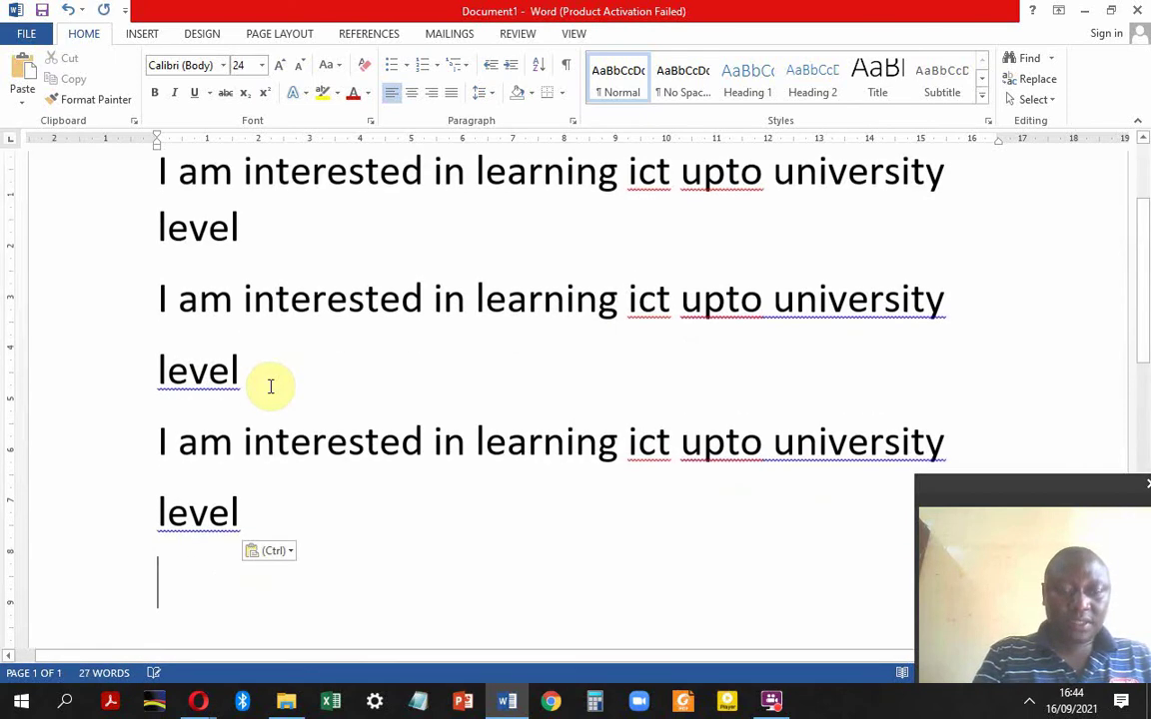
pyautogui.hotkey('ctrl', 'v')
pyautogui.hotkey('ctrl', 'v')
pyautogui.hotkey('ctrl', 'v')
pyautogui.write('v')
pyautogui.hotkey('ctrl', 'v')
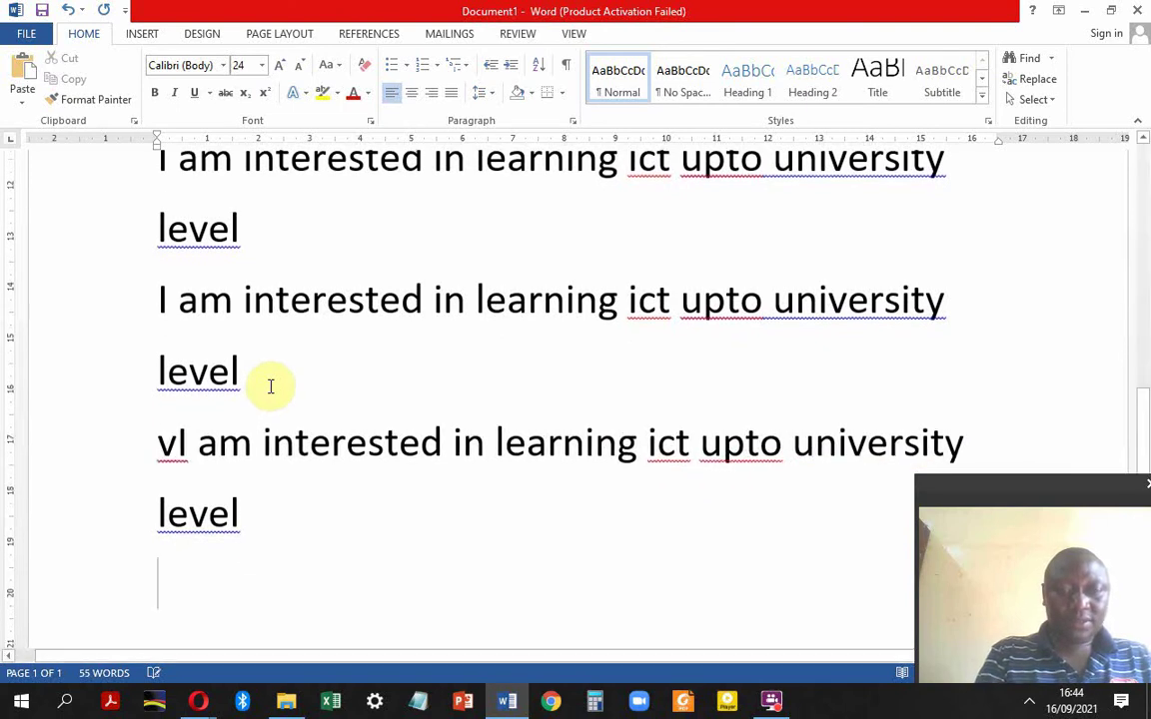
pyautogui.scroll(-3, 271, 386)
pyautogui.hotkey('ctrl', 'v')
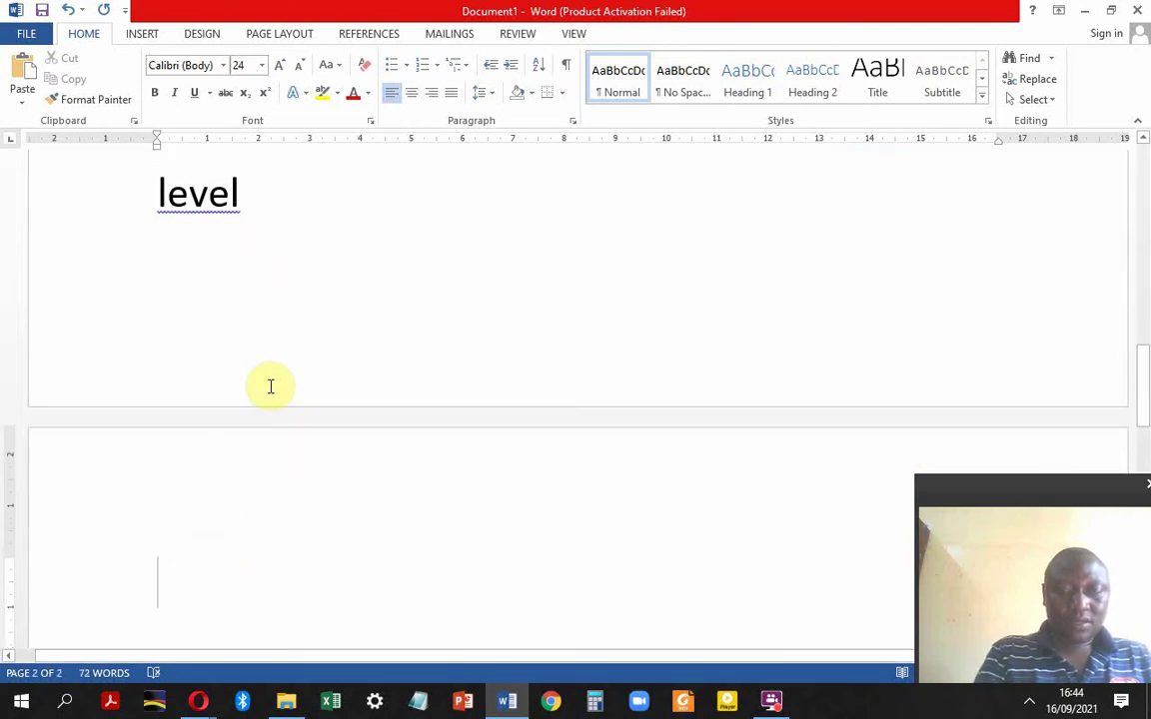
pyautogui.hotkey('ctrl', 'v')
pyautogui.press('ctrl')
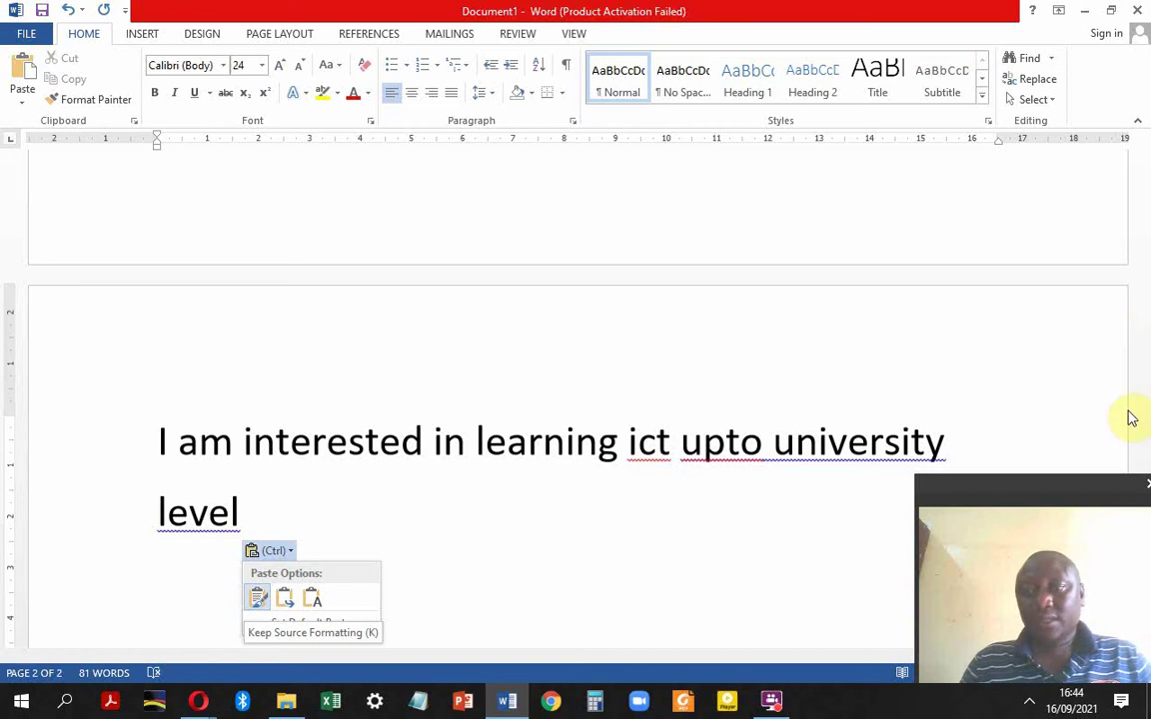
pyautogui.scroll(5, 1122, 411)
pyautogui.scroll(3, 1118, 414)
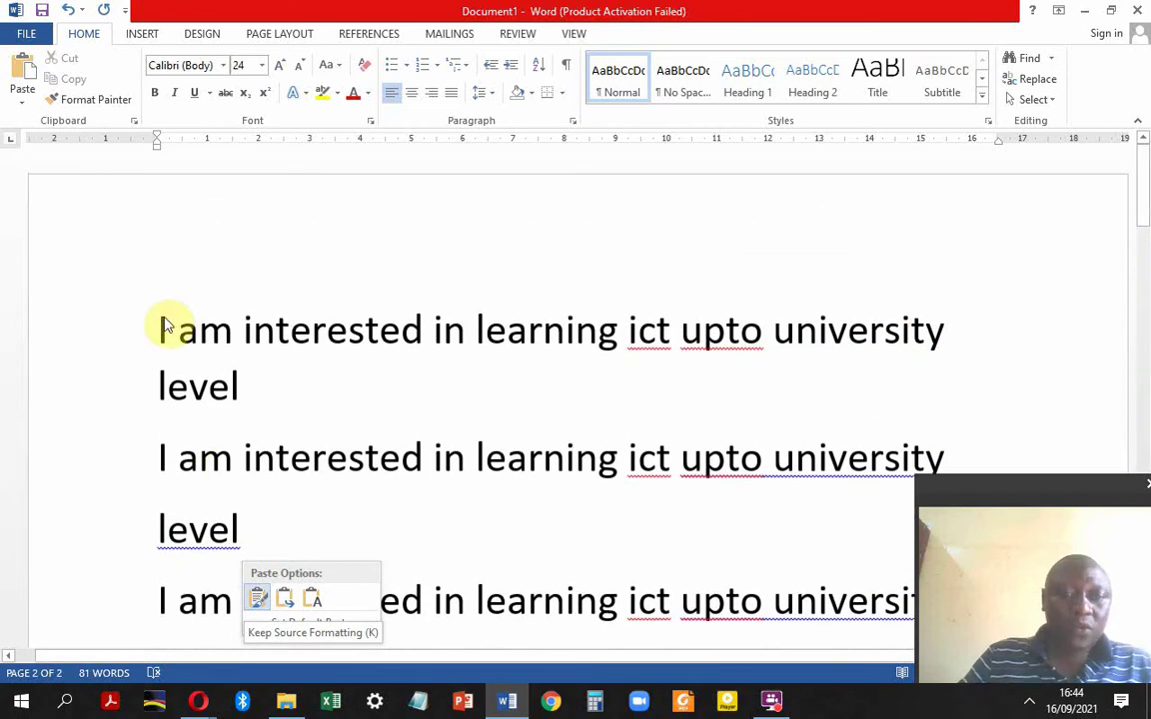
# Select the word 'university' in the second sentence.
pyautogui.click(250, 329)
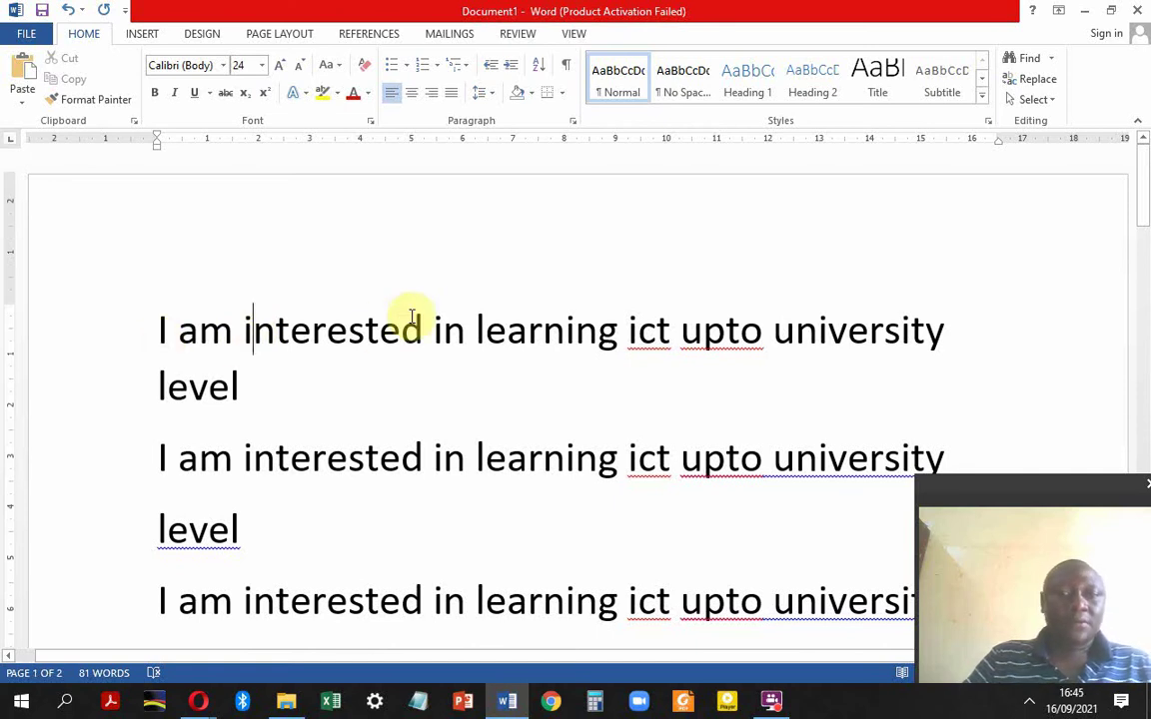
pyautogui.scroll(-2, 410, 320)
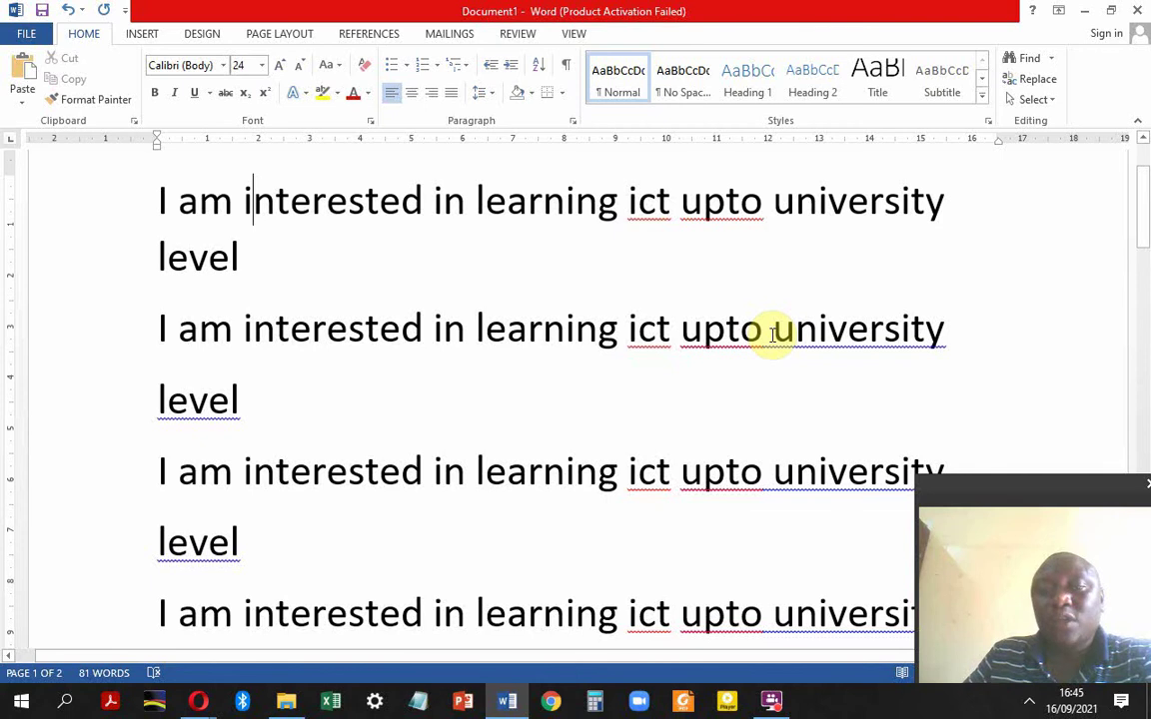
pyautogui.moveTo(769, 330); pyautogui.dragTo(939, 339)
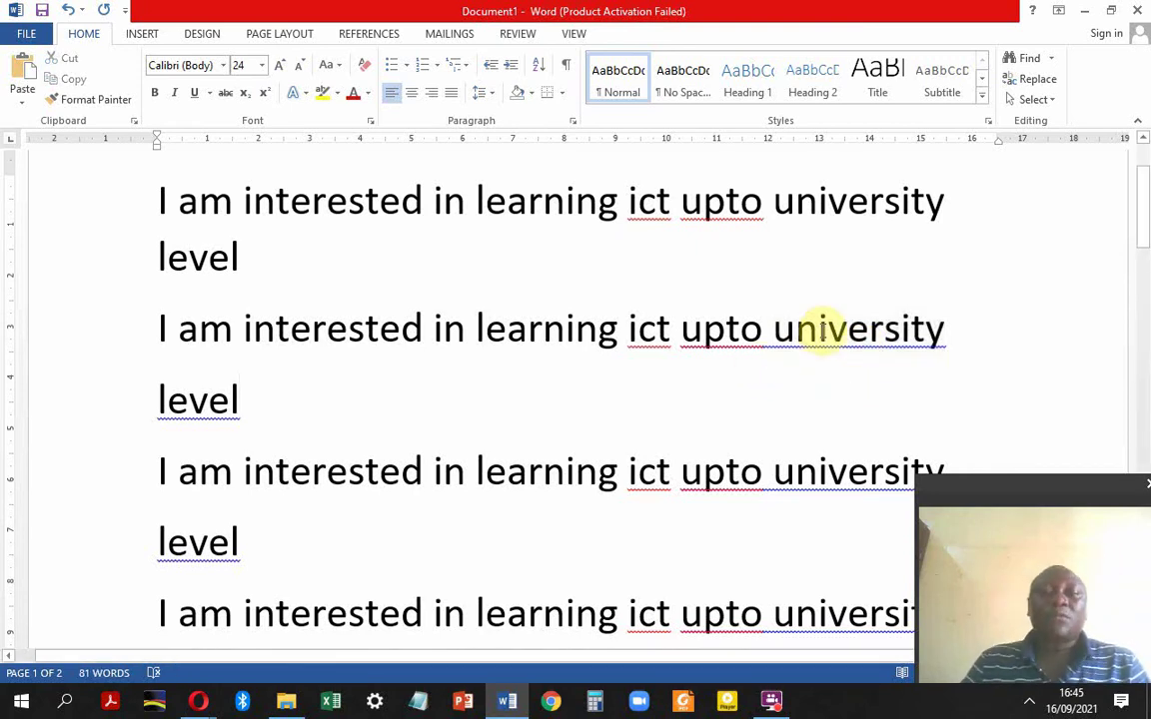
# Insert footnote 1 on 'university' in the second sentence from the References tab.
pyautogui.moveTo(772, 335); pyautogui.dragTo(950, 347)
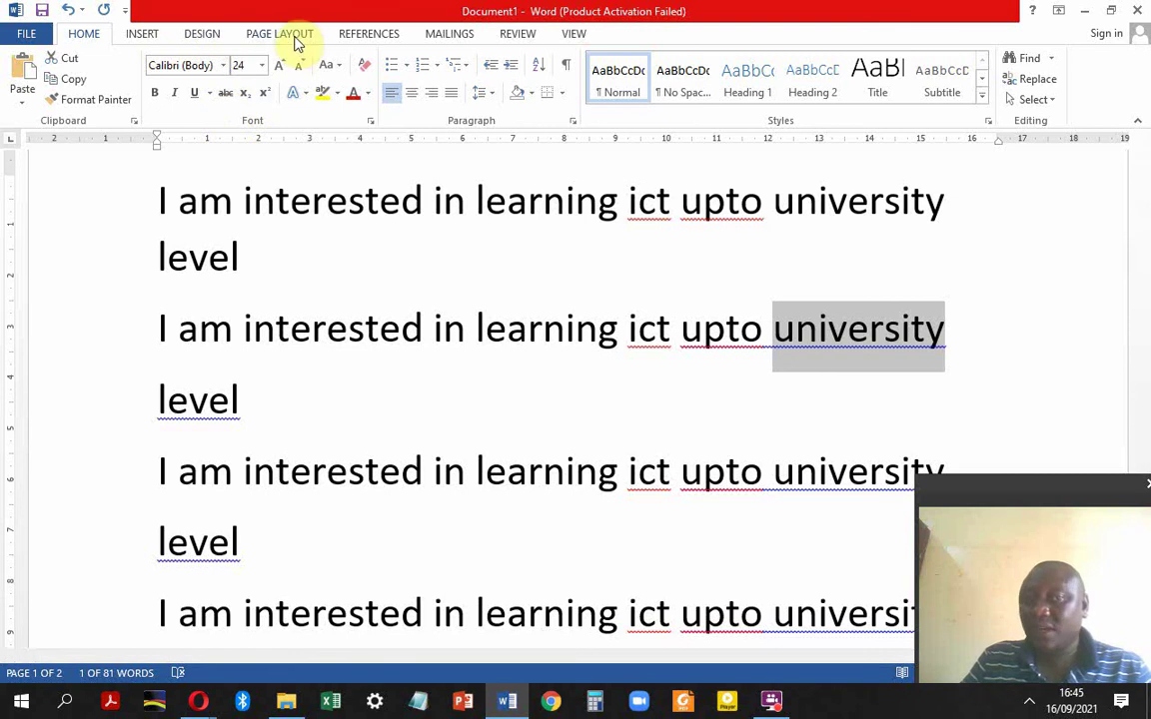
pyautogui.click(369, 36)
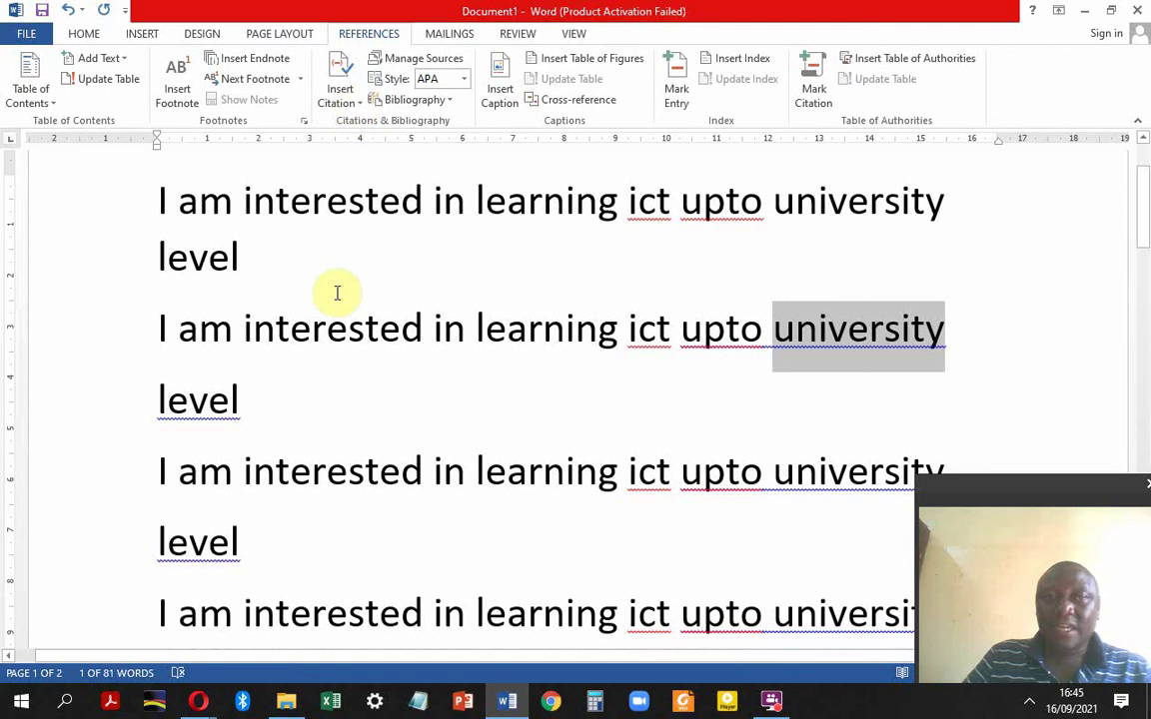
pyautogui.click(178, 95)
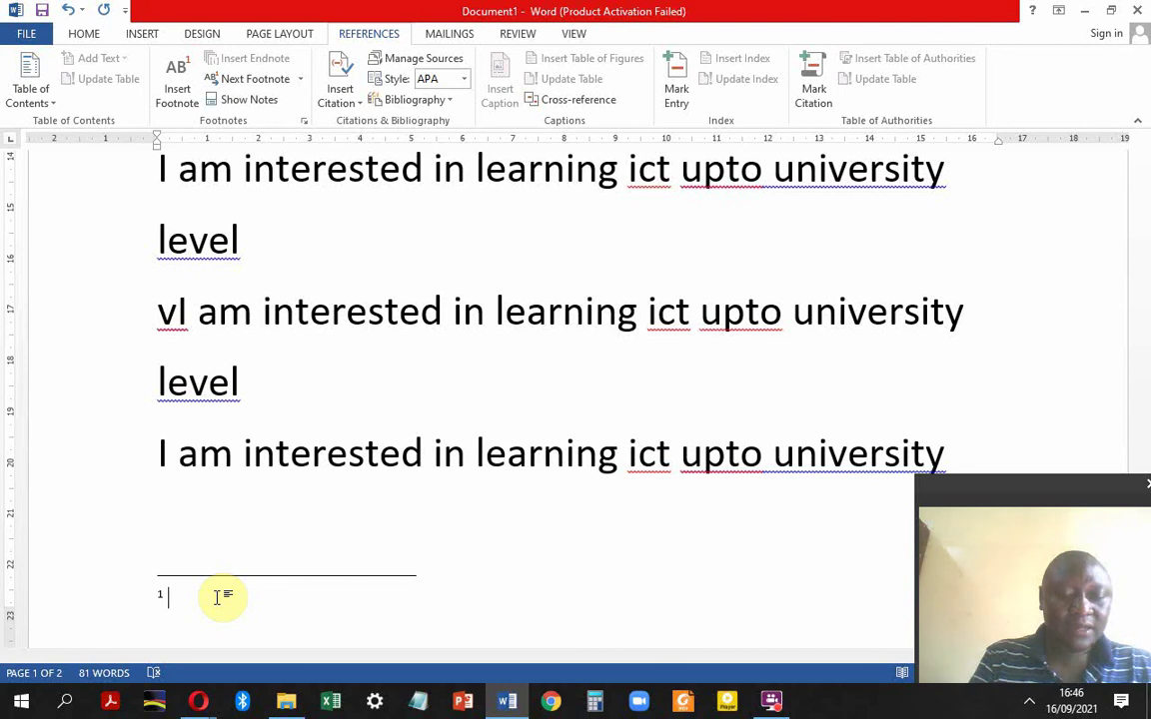
# Enter 'Bachelors degree in ict' as footnote 1's text, then return to the body.
pyautogui.write('ba')
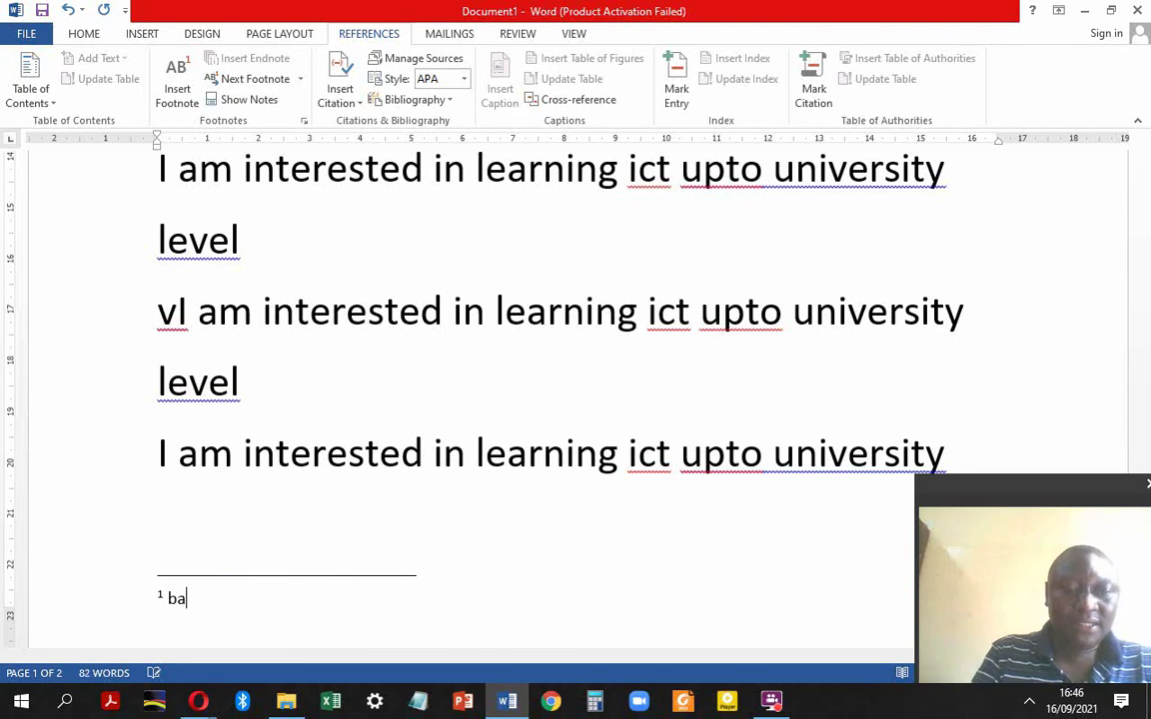
pyautogui.write('cher')
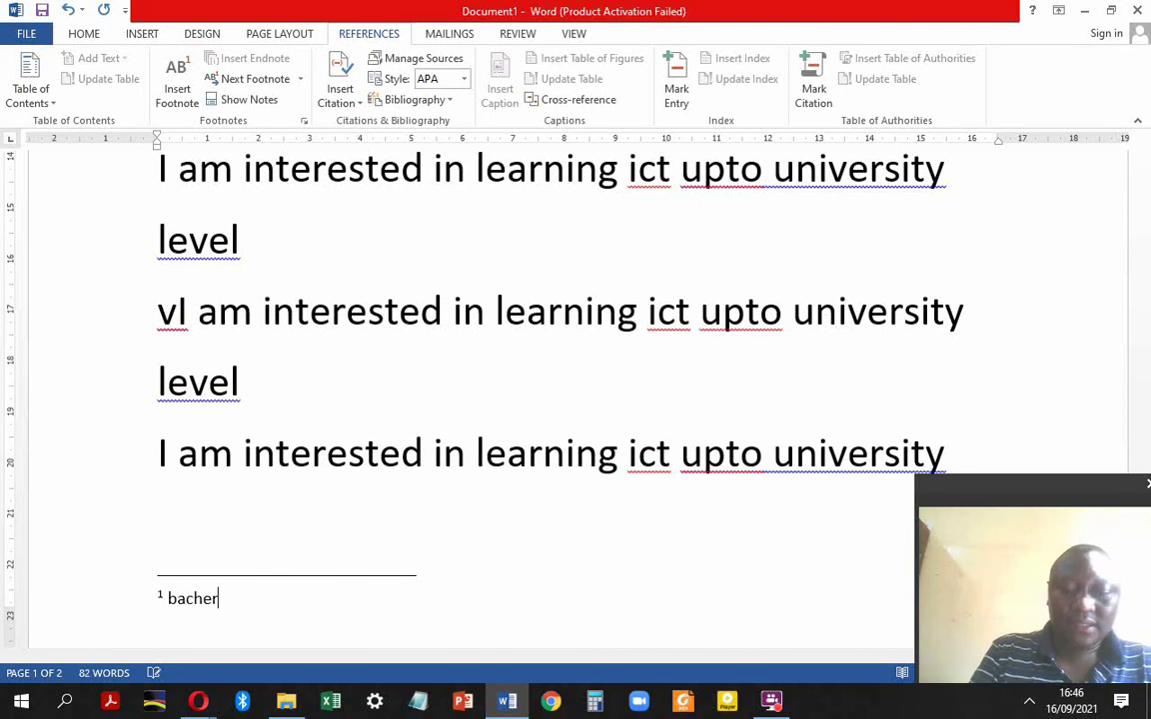
pyautogui.write('loe')
pyautogui.write('rs')
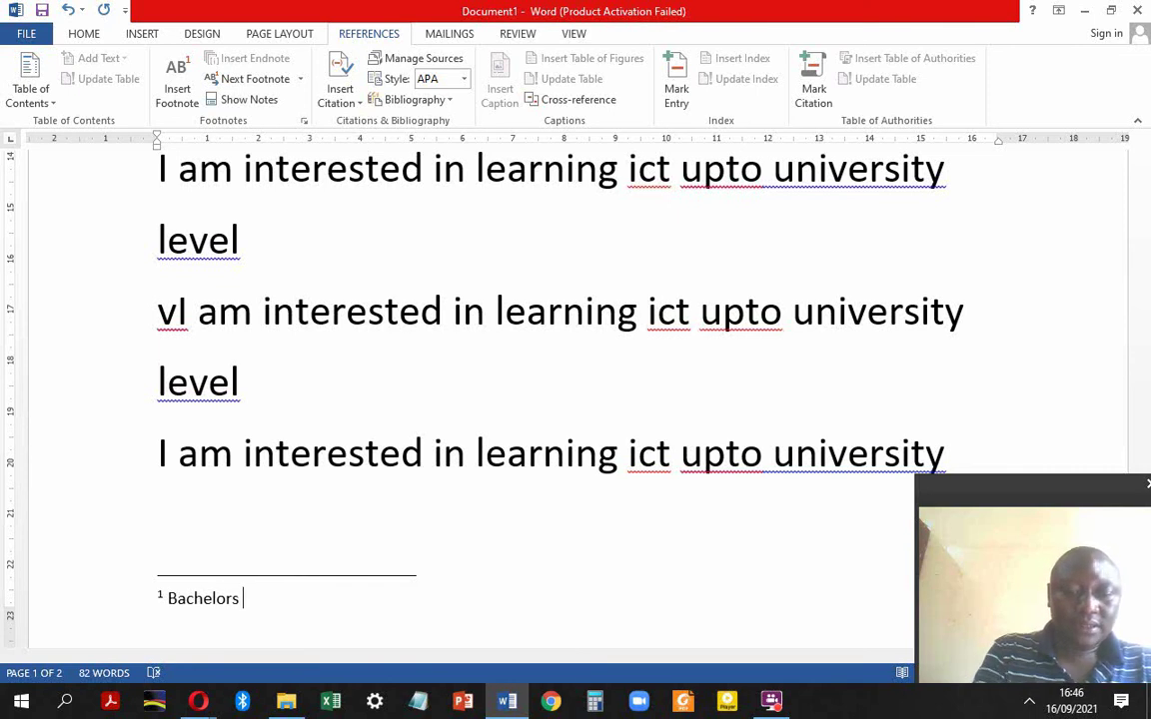
pyautogui.write(' degree ')
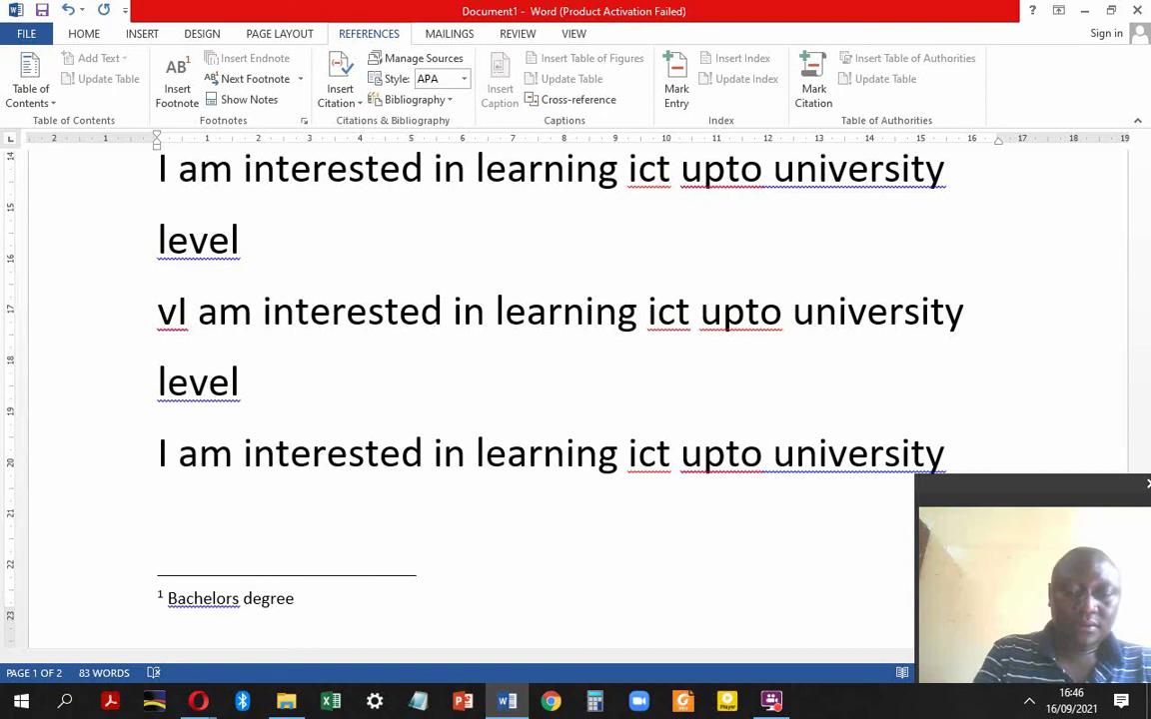
pyautogui.write('in')
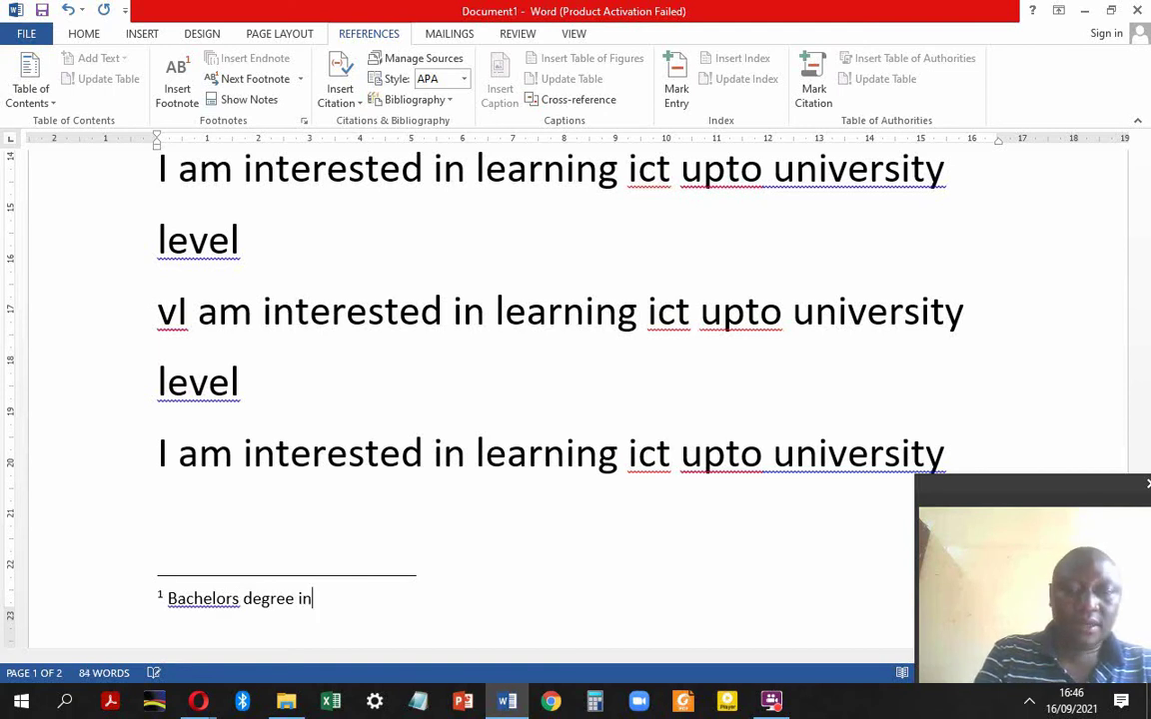
pyautogui.write(' ict')
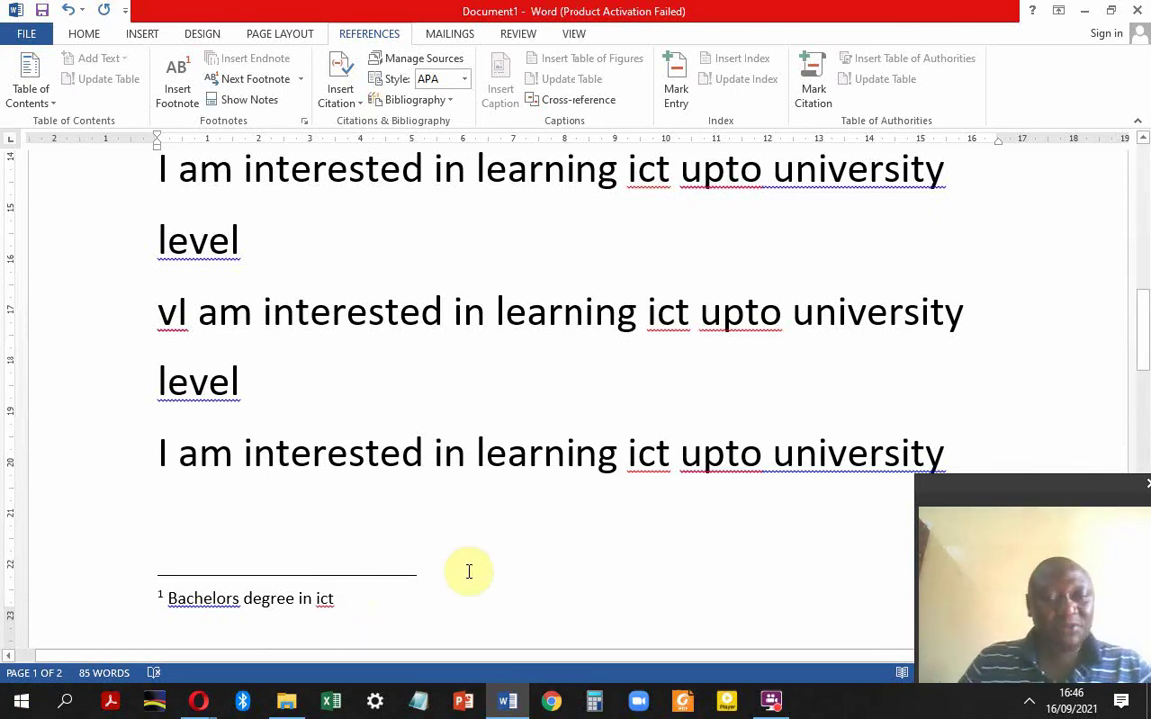
pyautogui.click(544, 452)
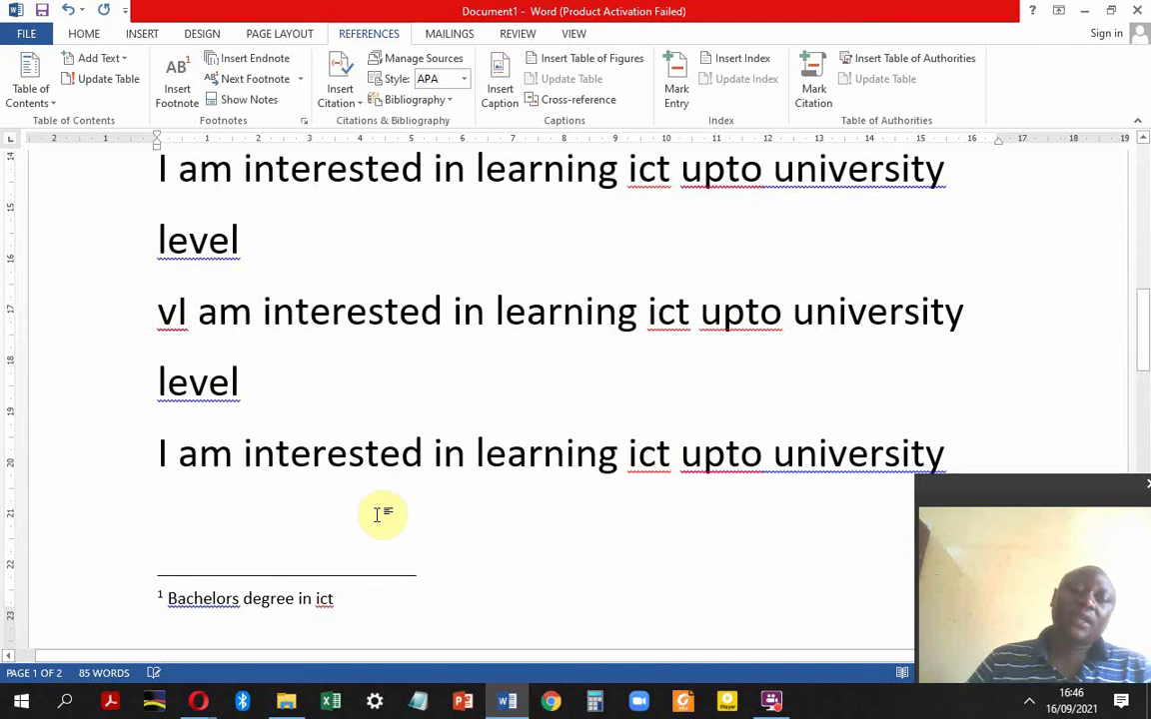
# Go back to the Home tab and the document top, previewing footnote 1 on 'university'.
pyautogui.click(679, 463)
pyautogui.scroll(2, 678, 464)
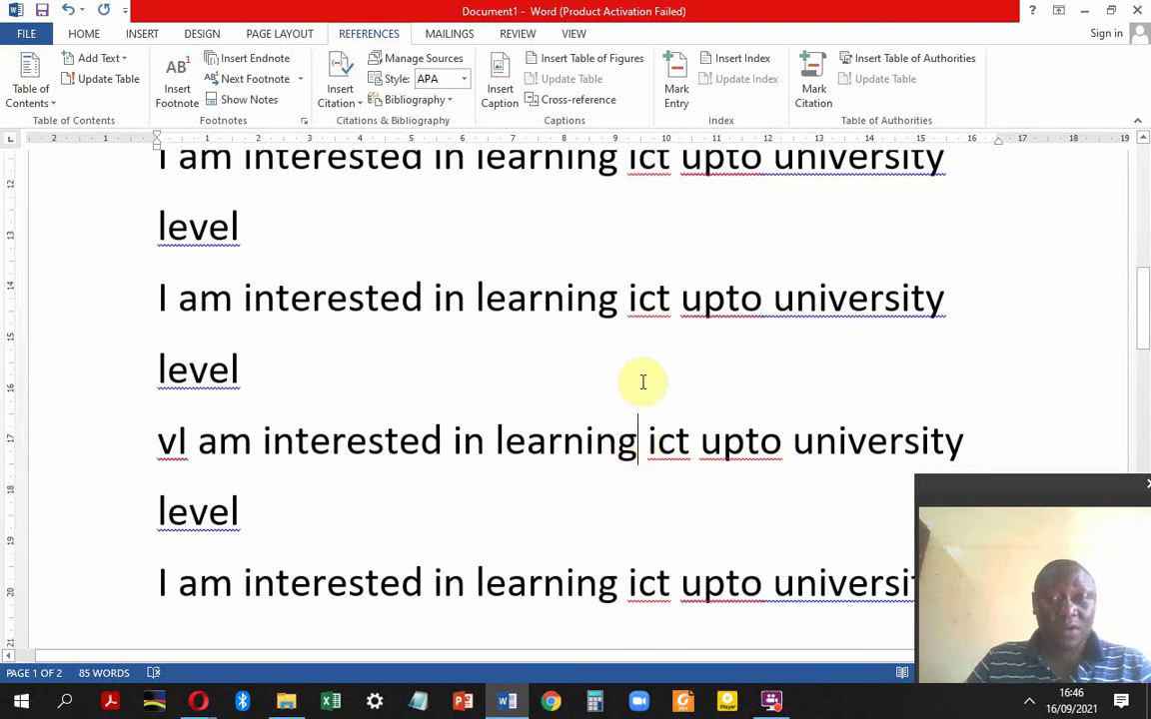
pyautogui.scroll(2, 642, 440)
pyautogui.scroll(1, 644, 382)
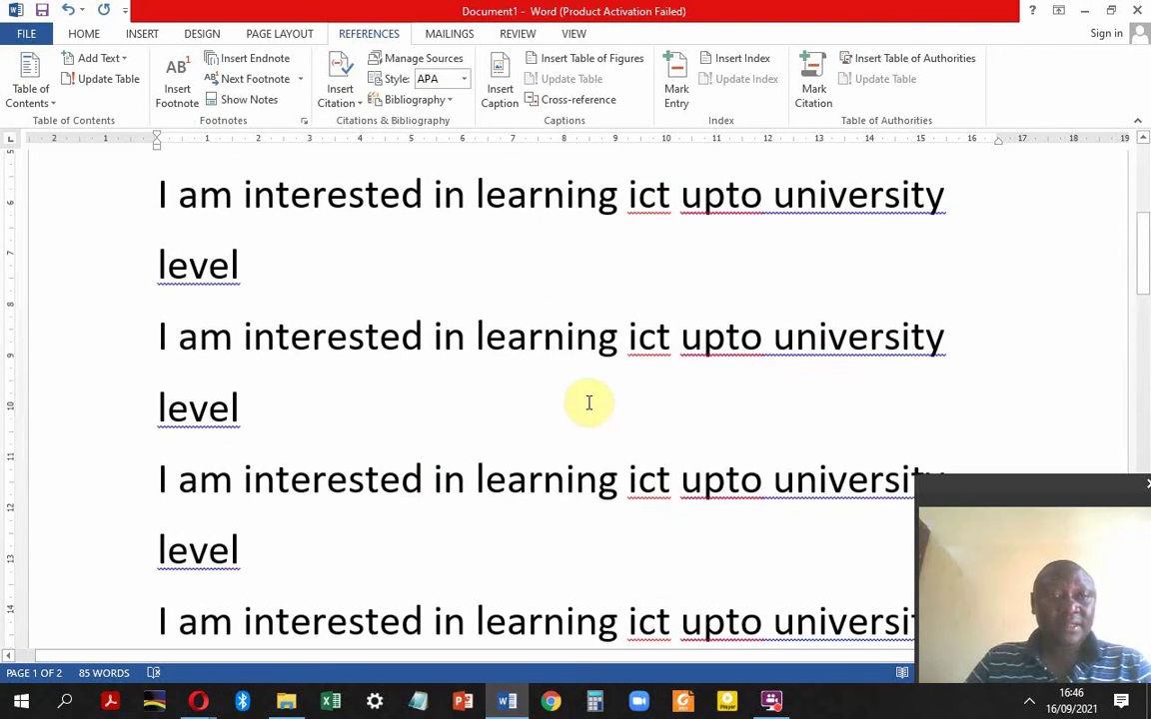
pyautogui.click(80, 33)
pyautogui.click(518, 337)
pyautogui.hotkey('ctrl', 'z')
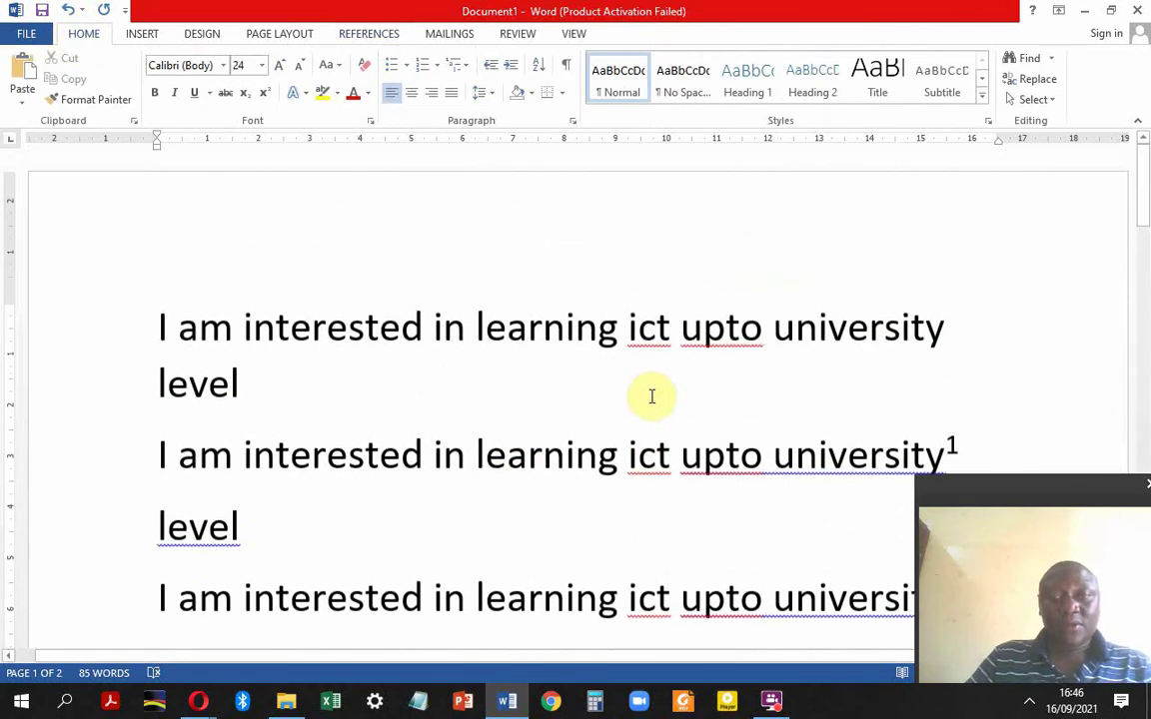
pyautogui.scroll(-2, 544, 420)
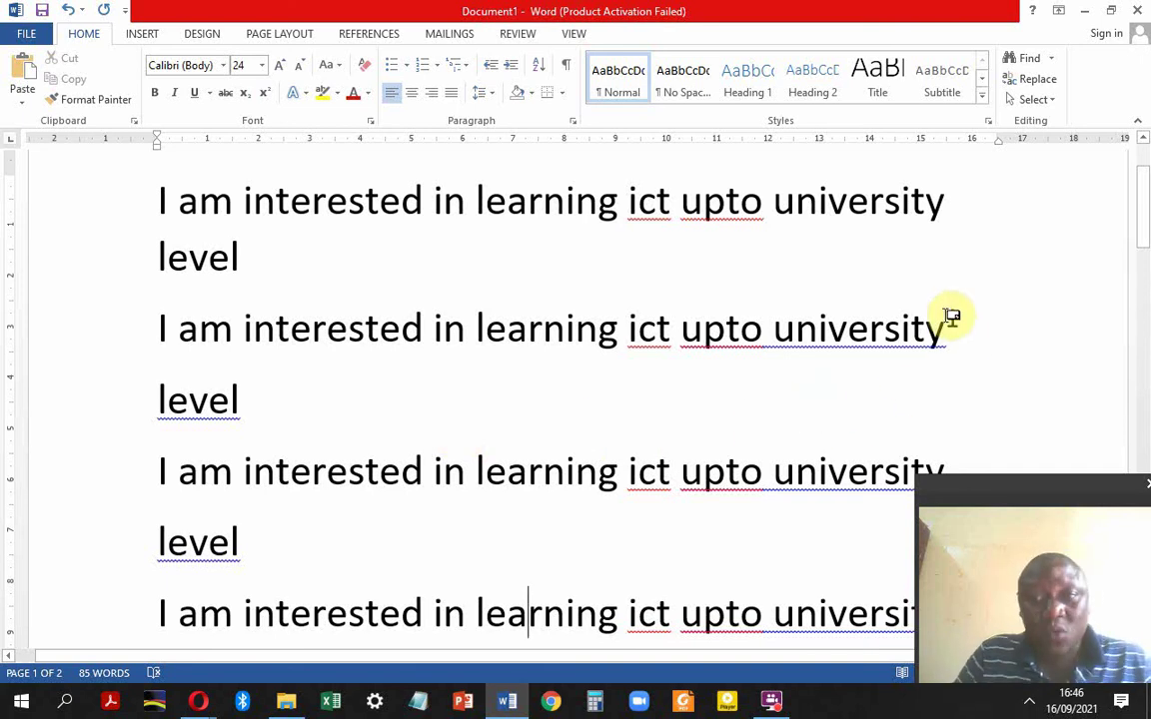
pyautogui.moveTo(953, 318)
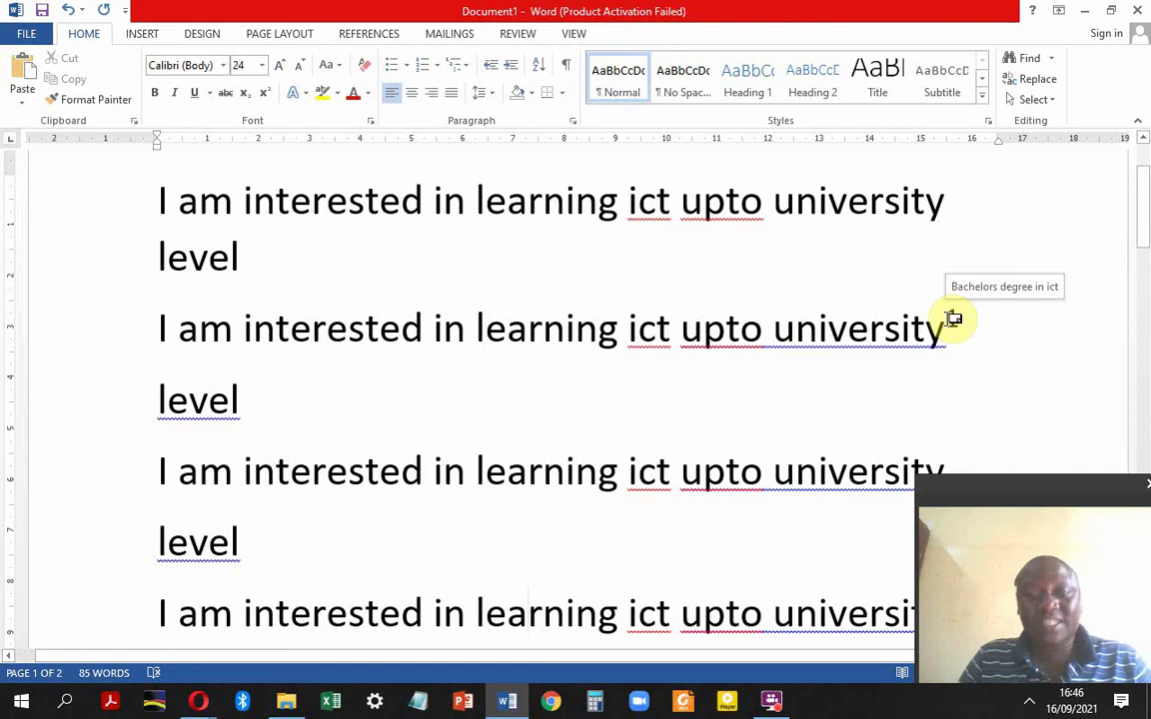